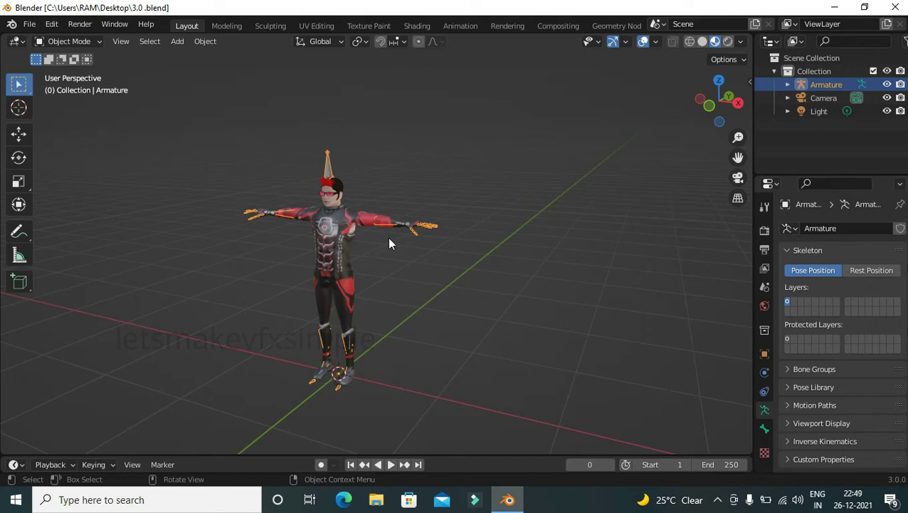
Orbit the view around the character, including a straight right-side view, to inspect it
mouse_move(340, 205)
middle_down()
mouse_move(535, 193)
mouse_move(396, 170)
middle_up()
middle_drag(348, 146, 467, 203)
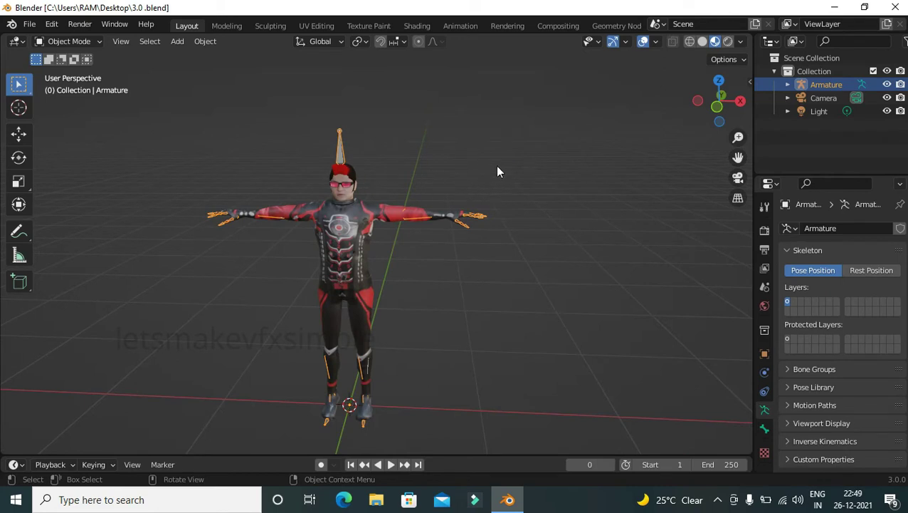
middle_drag(498, 172, 358, 172)
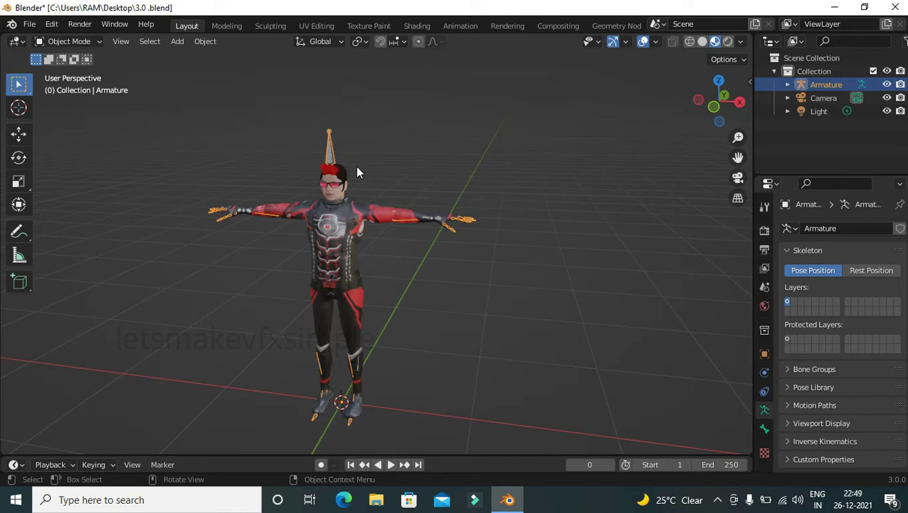
mouse_move(347, 183)
middle_down()
mouse_move(362, 176)
mouse_move(373, 196)
mouse_move(490, 205)
mouse_move(399, 221)
middle_up()
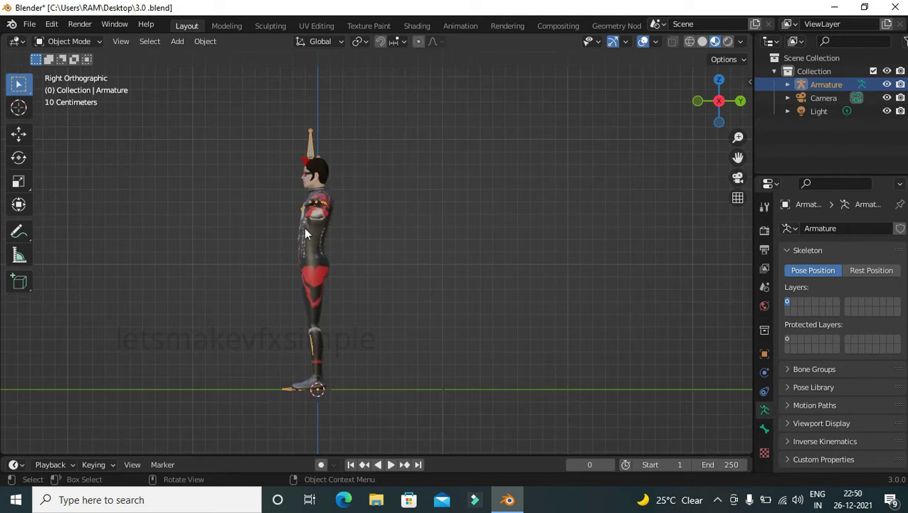
mouse_move(275, 230)
middle_down()
mouse_move(320, 232)
mouse_move(332, 381)
middle_up()
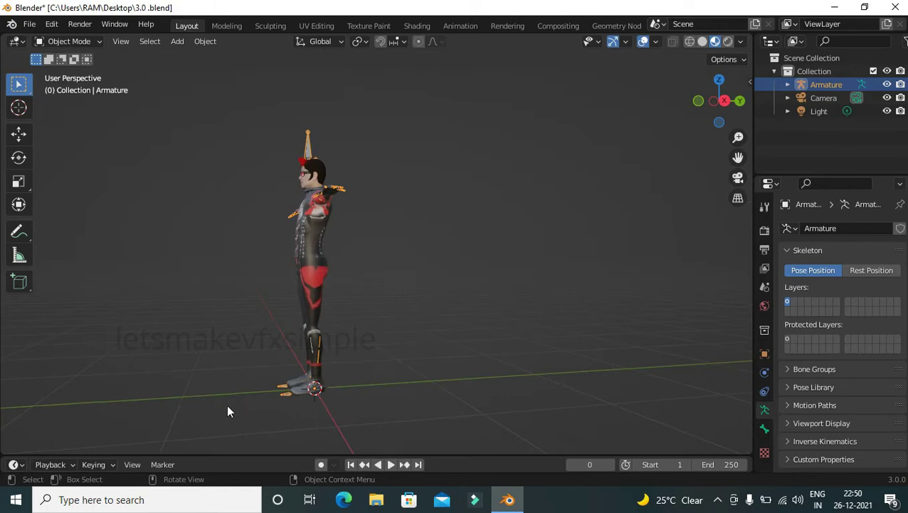
key(KP_3)
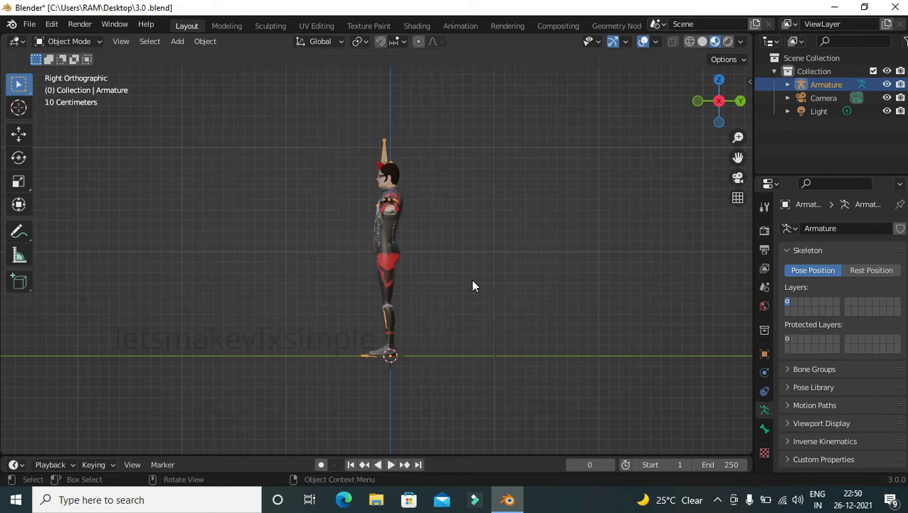
mouse_move(375, 260)
middle_down()
mouse_move(497, 275)
mouse_move(468, 259)
middle_up()
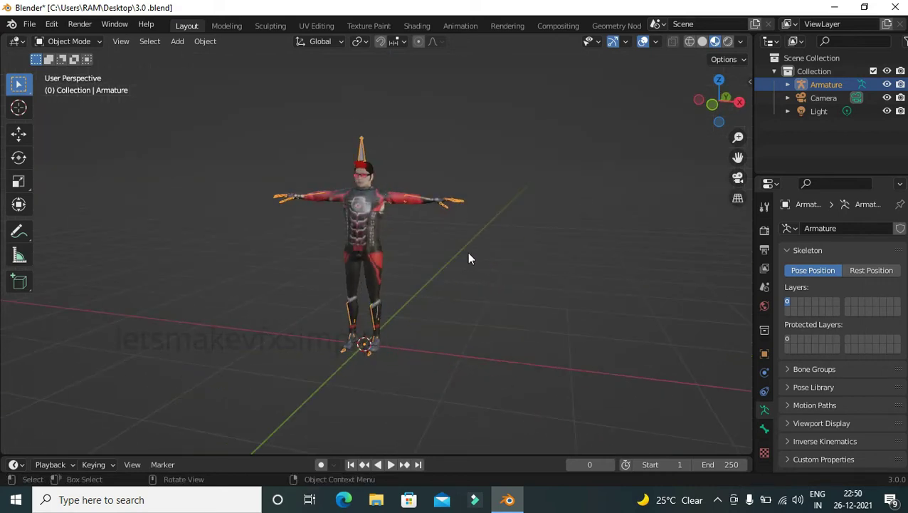
Export the scene as 3.0.fbx to the Desktop with Path Mode set to Copy
click(29, 25)
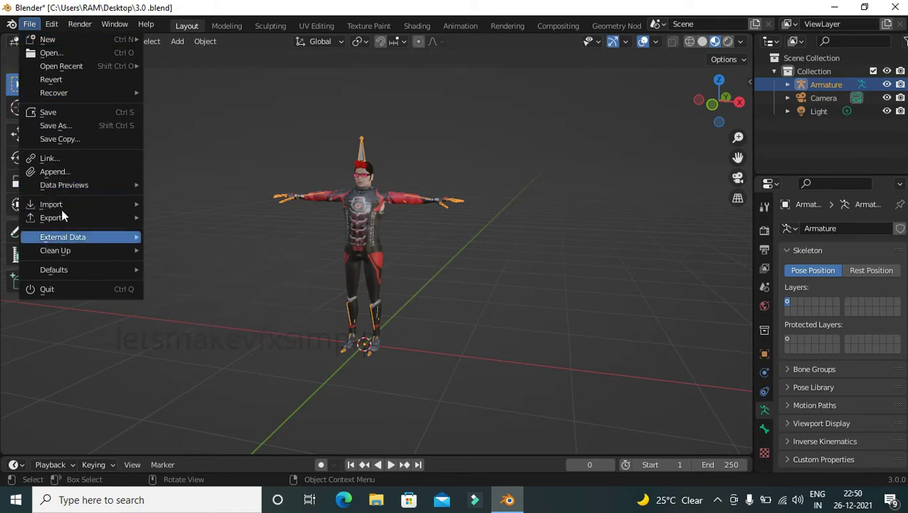
mouse_move(51, 217)
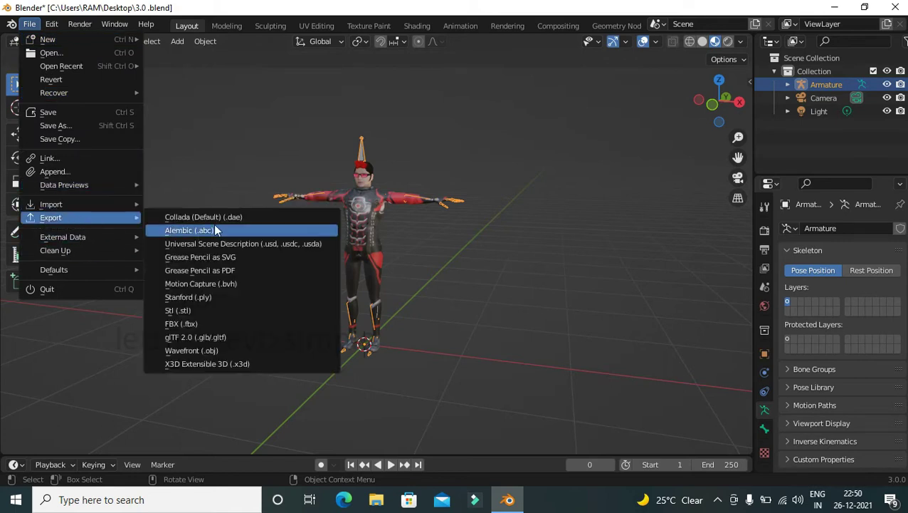
click(211, 324)
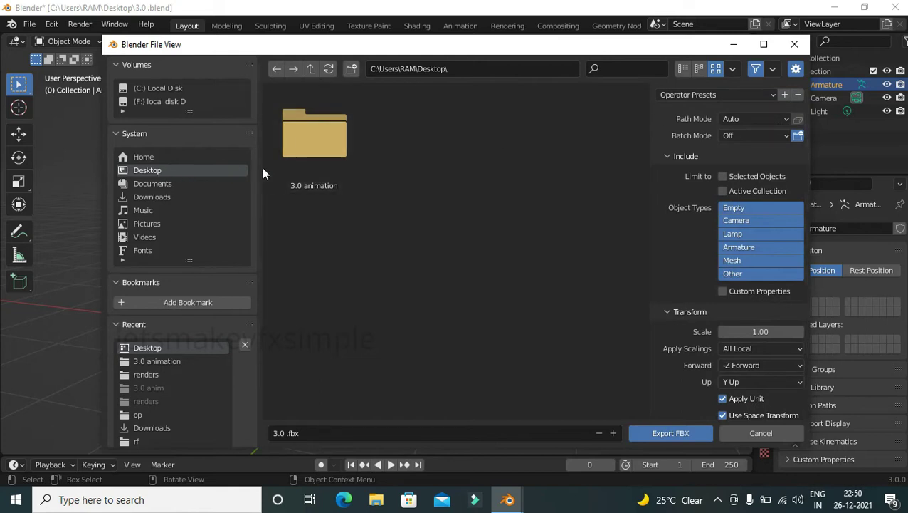
click(758, 120)
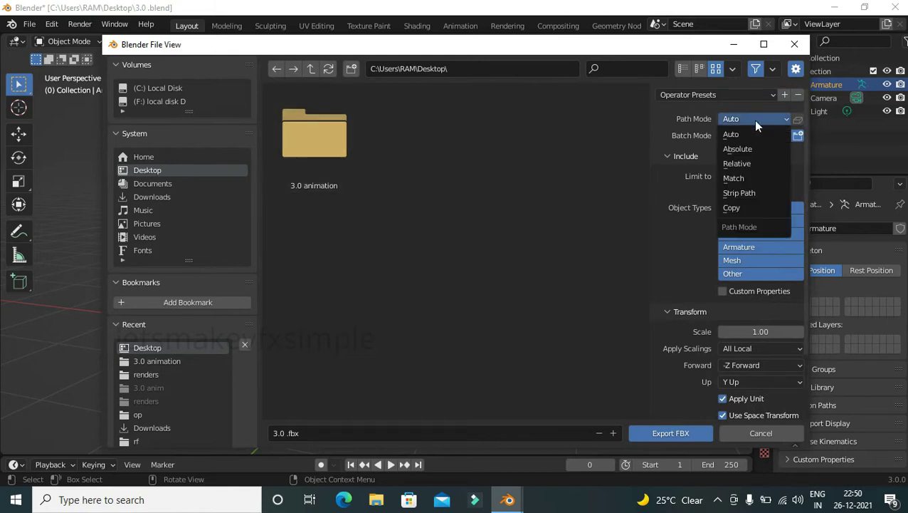
click(755, 207)
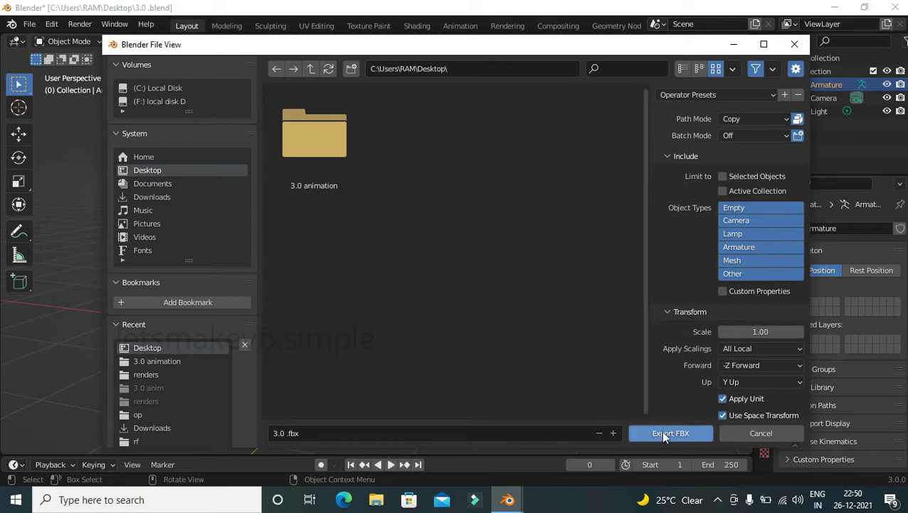
click(678, 430)
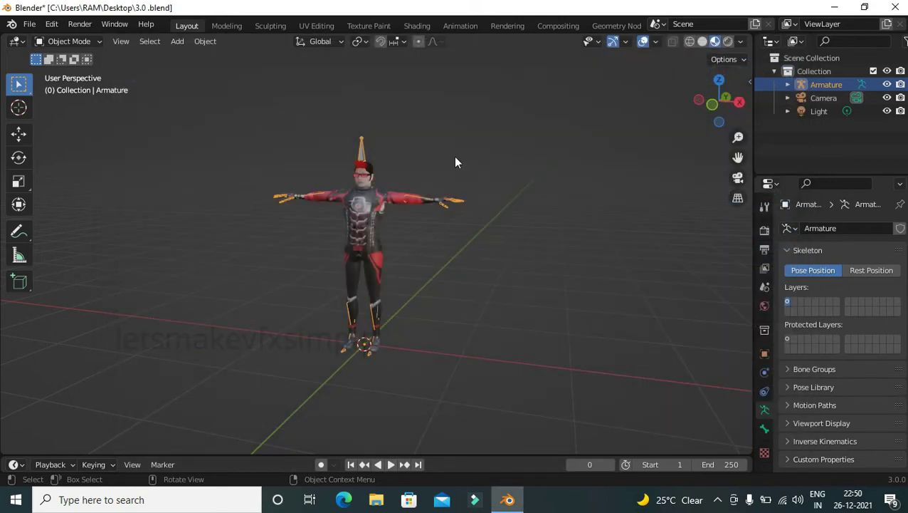
Quit Blender, refresh the desktop, and drag the exported 3.0 file beside ref
click(896, 6)
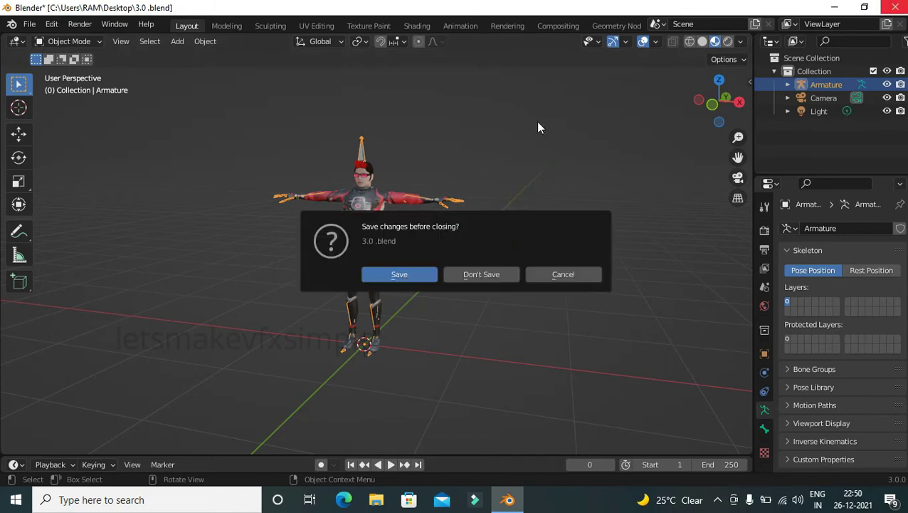
click(494, 276)
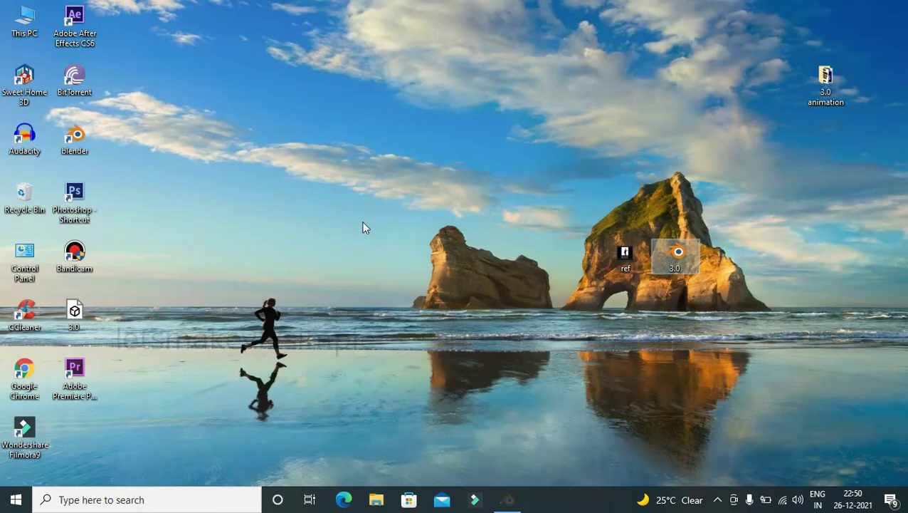
right_click(340, 239)
click(376, 275)
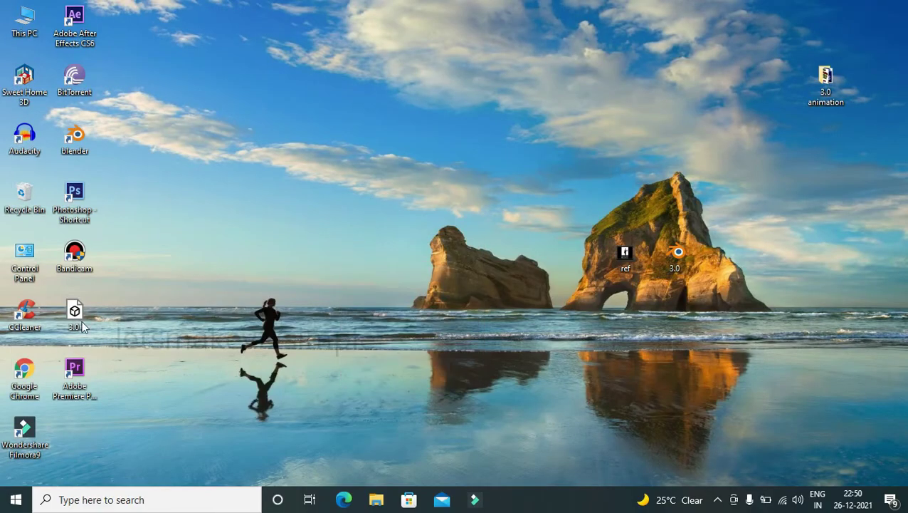
drag(75, 320, 629, 198)
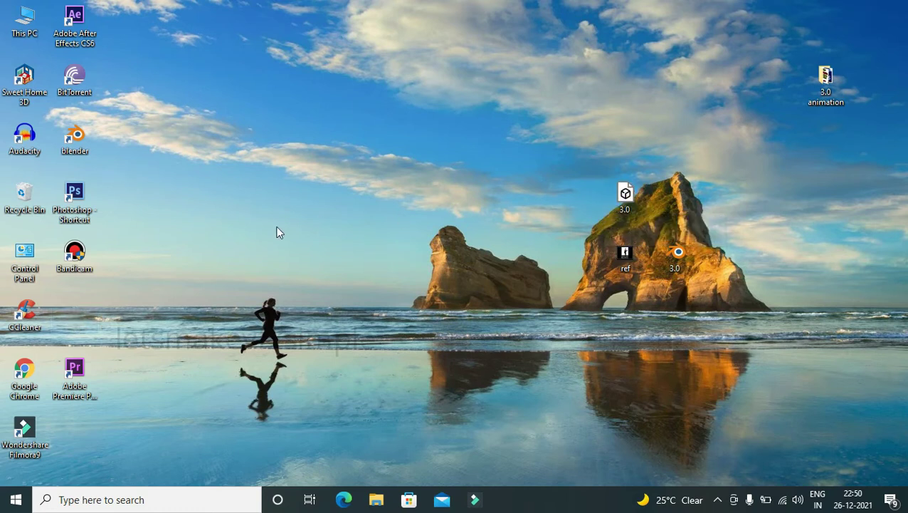
Launch Chrome, search Google for 'deepmotion', open deepmotion.com, and sign in to the dashboard
double_click(31, 371)
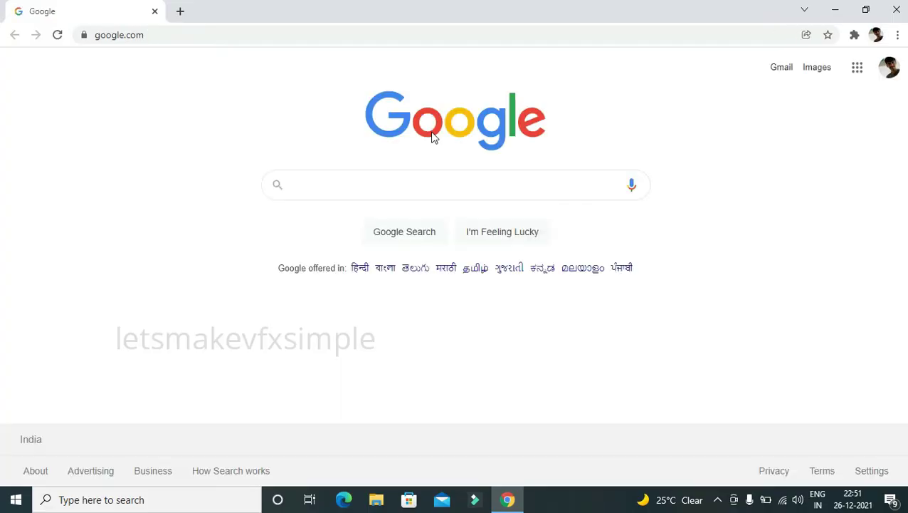
text(deep)
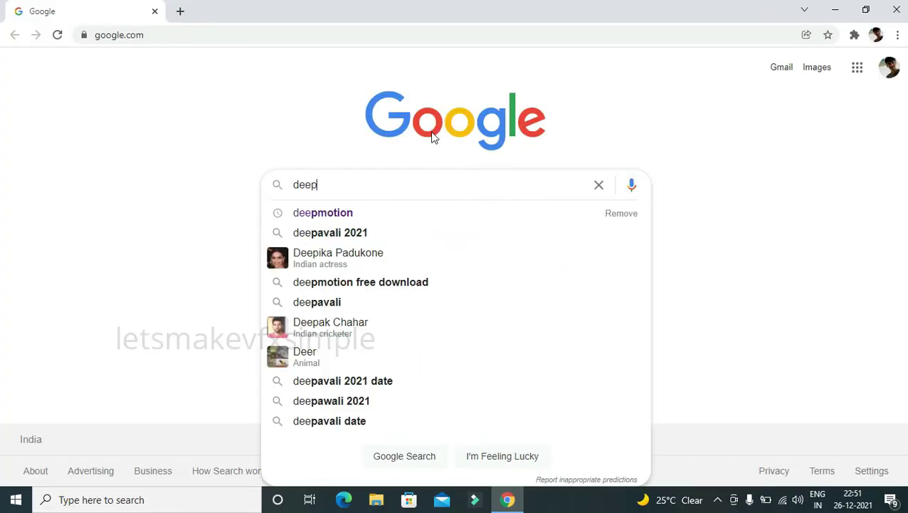
click(325, 211)
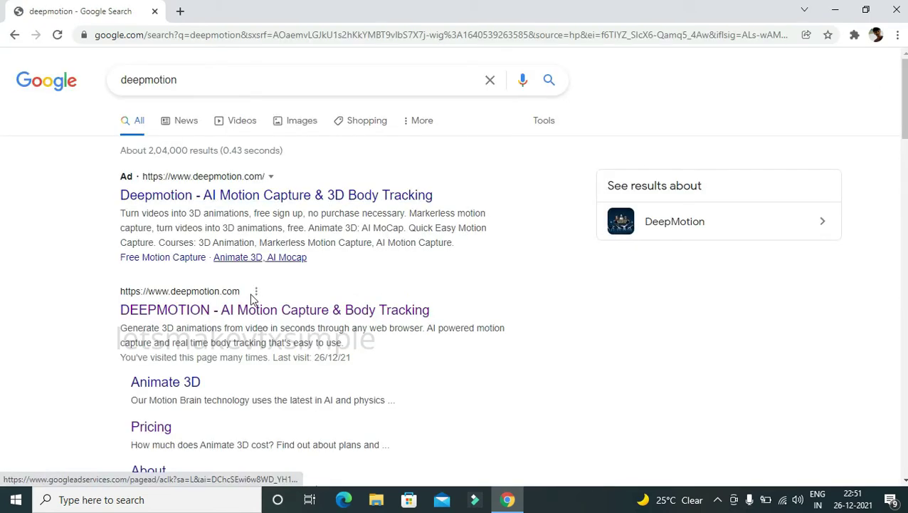
click(239, 309)
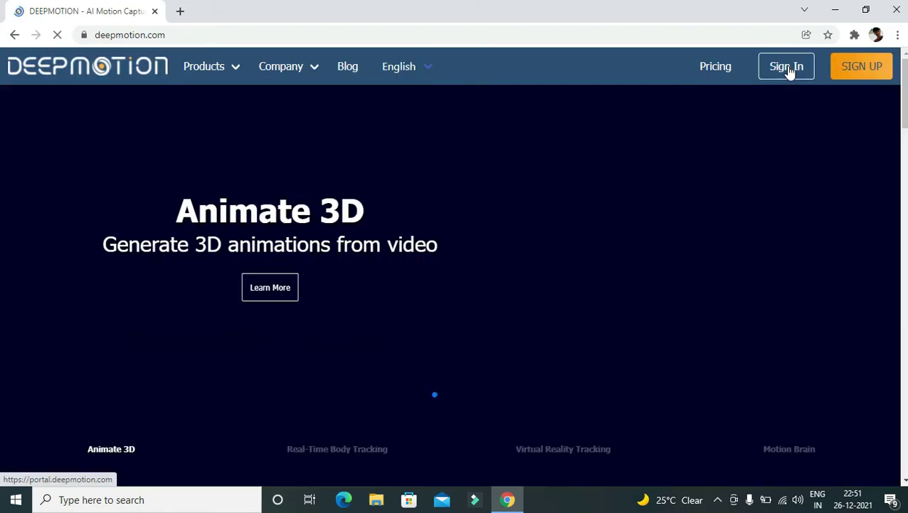
click(787, 65)
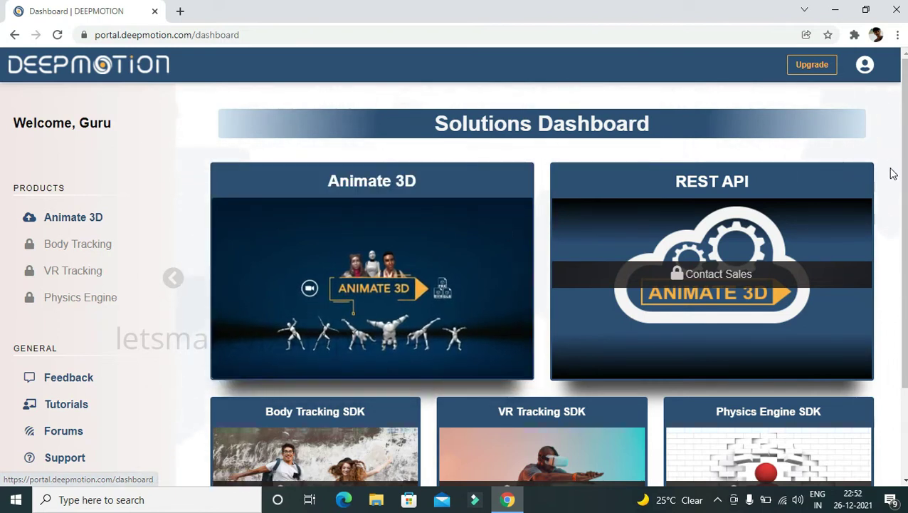
Open Animate 3D from the dashboard and choose Create to start a new job
scroll(893, 173, down, 2)
scroll(894, 174, up, 2)
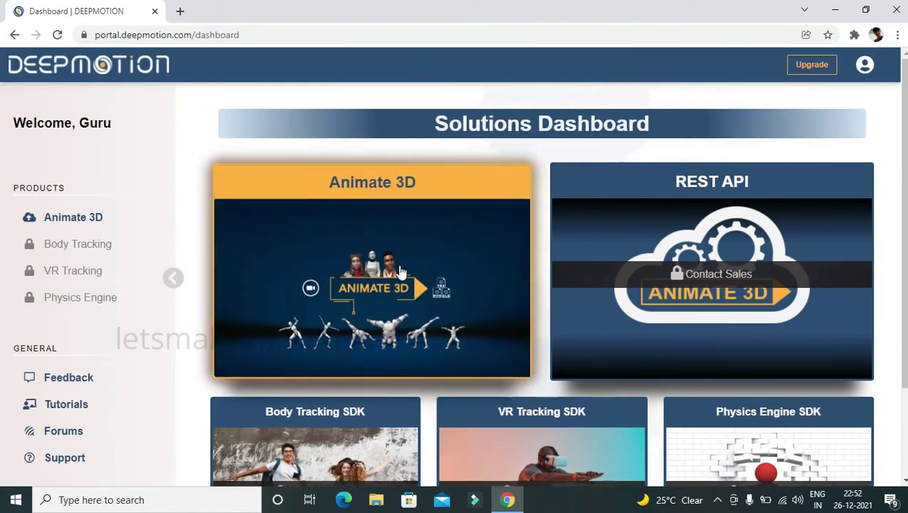
scroll(620, 247, down, 2)
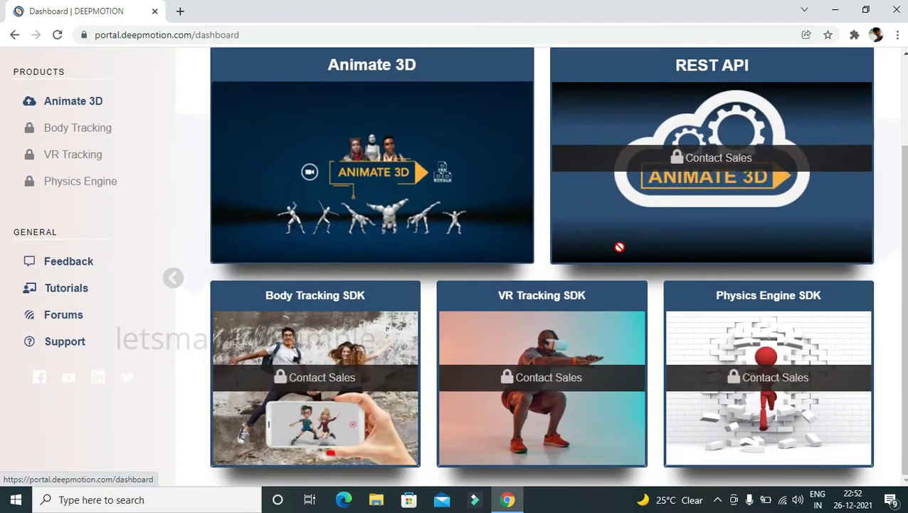
scroll(519, 242, up, 2)
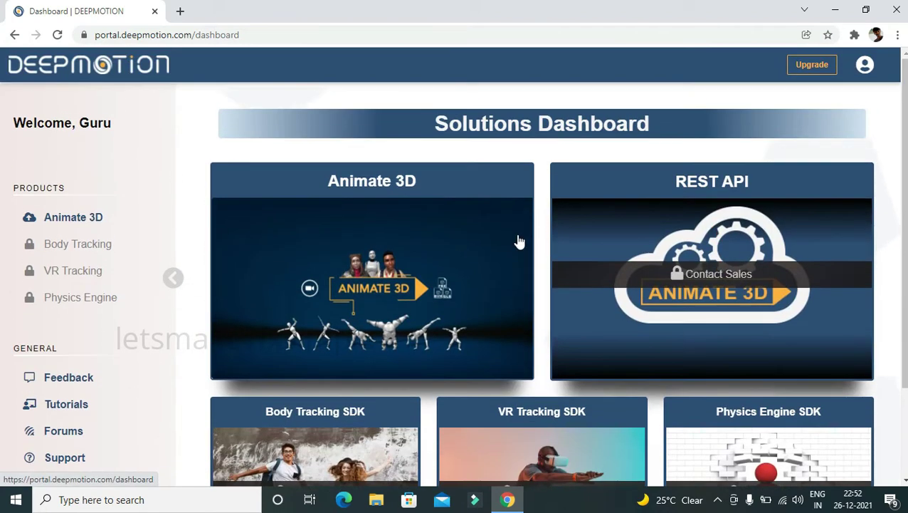
click(396, 245)
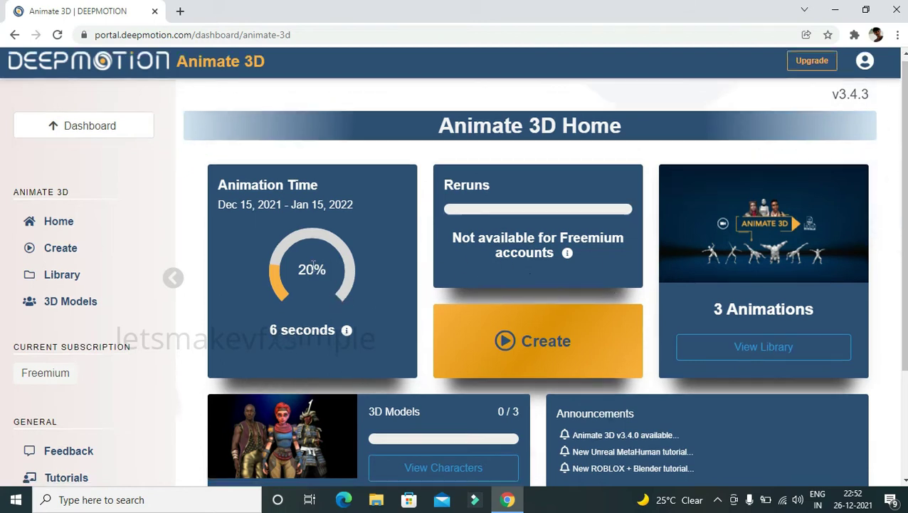
scroll(316, 260, down, 2)
scroll(317, 262, up, 2)
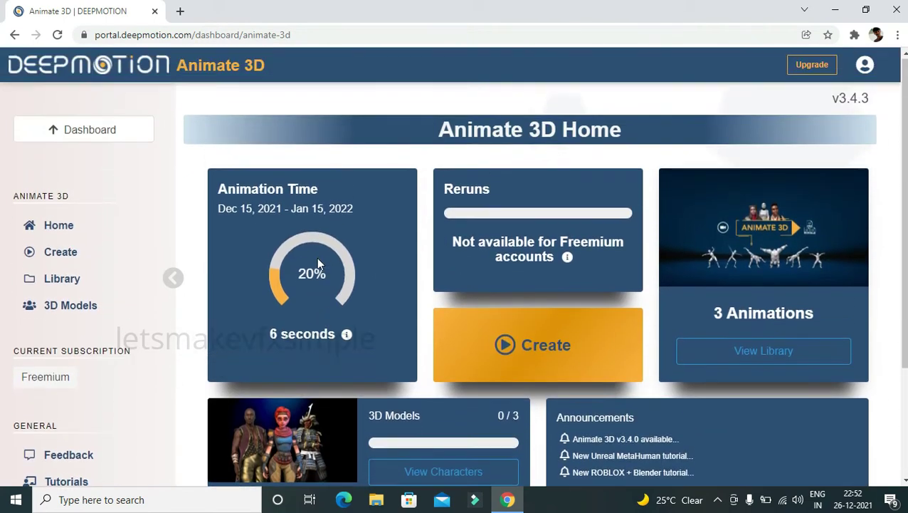
click(530, 347)
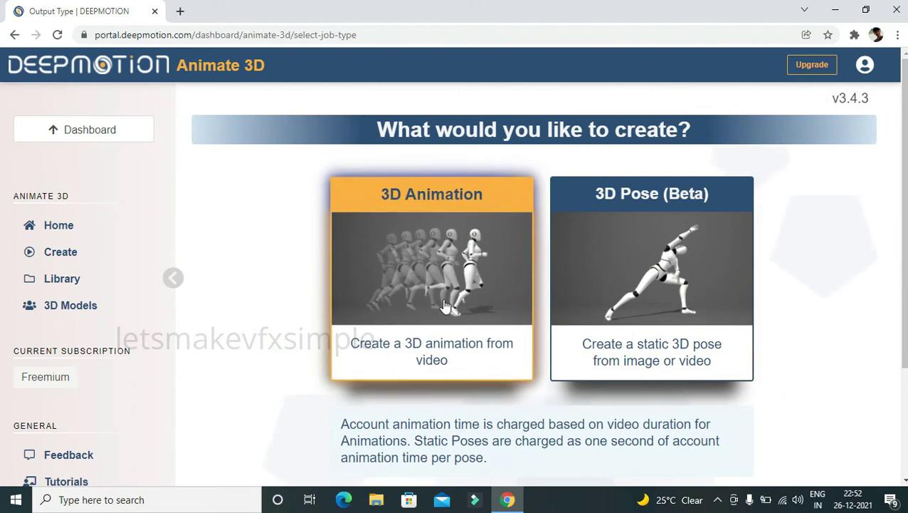
Pick 3D Animation with a Custom character, then switch the 3D Models page to Upload
click(417, 318)
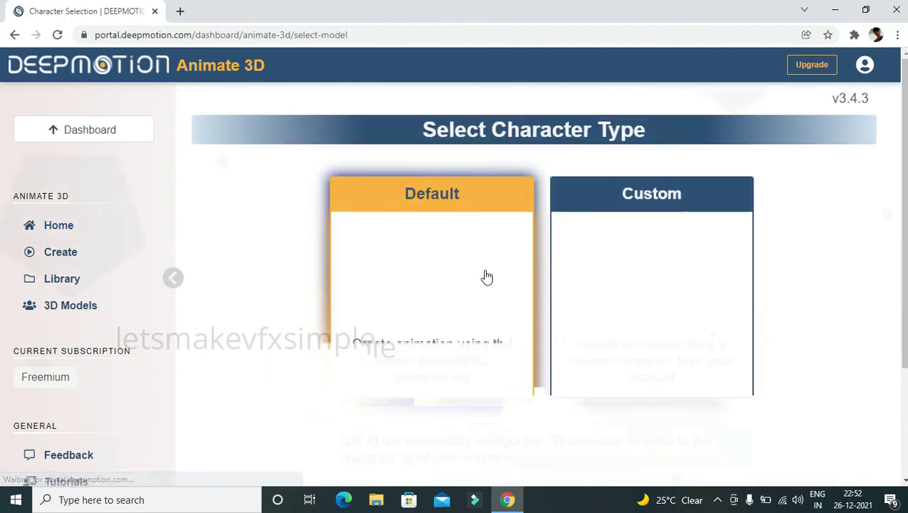
scroll(437, 284, down, 1)
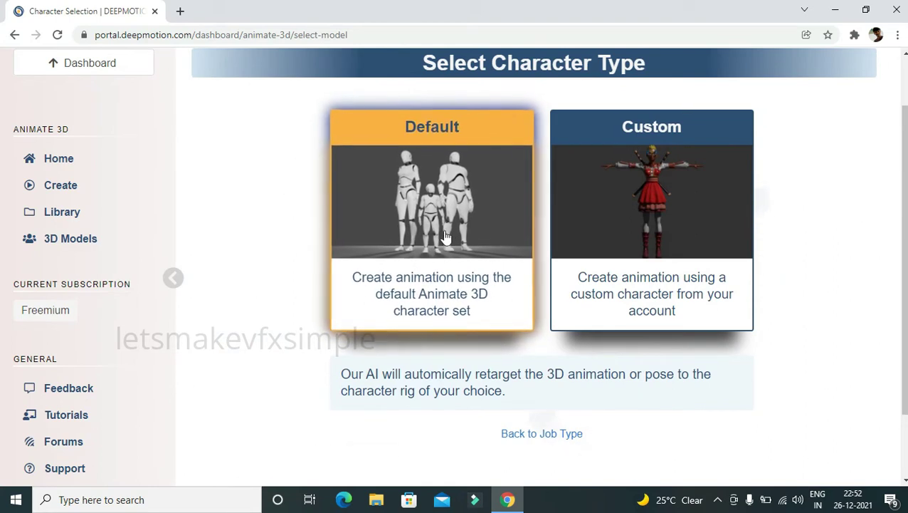
click(662, 251)
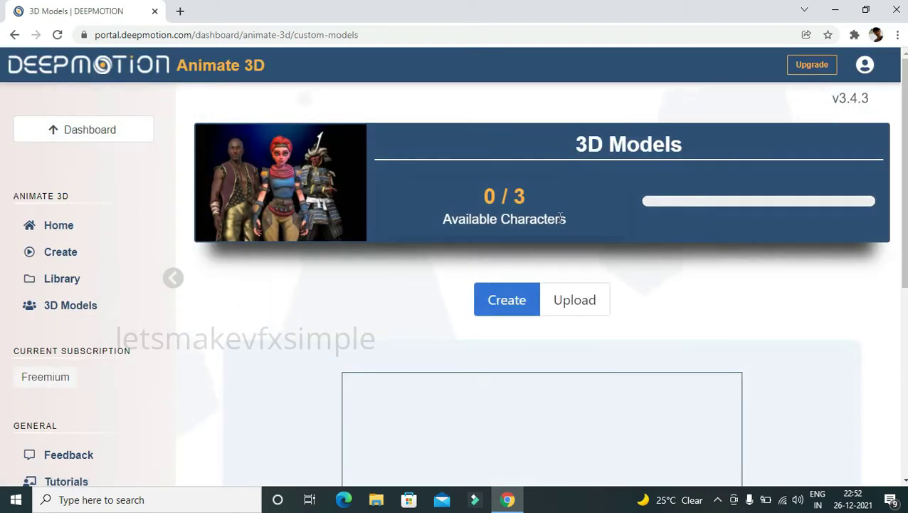
scroll(491, 237, down, 2)
scroll(496, 242, up, 2)
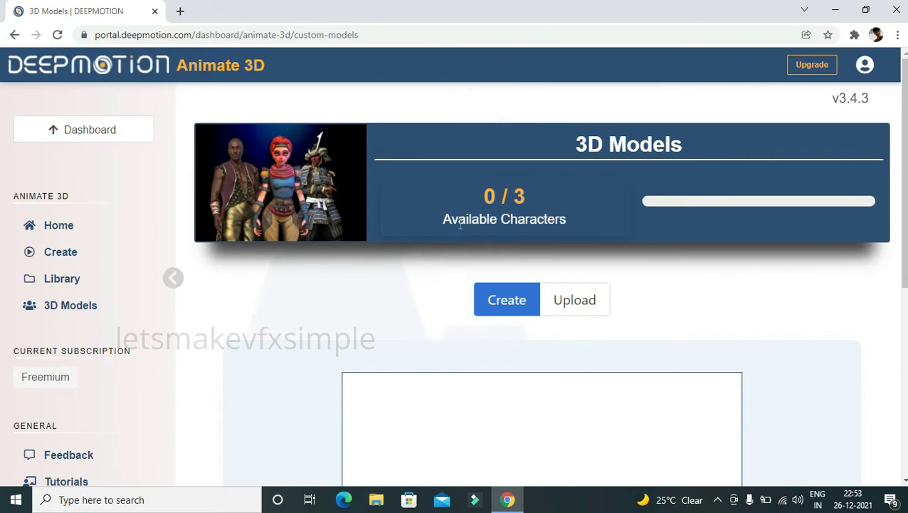
scroll(627, 272, down, 1)
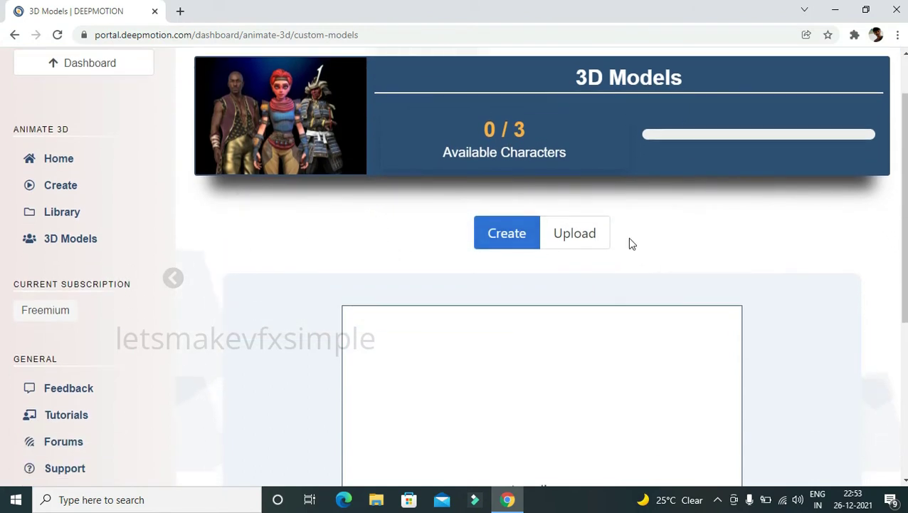
scroll(628, 244, down, 1)
scroll(618, 199, down, 1)
scroll(618, 200, down, 1)
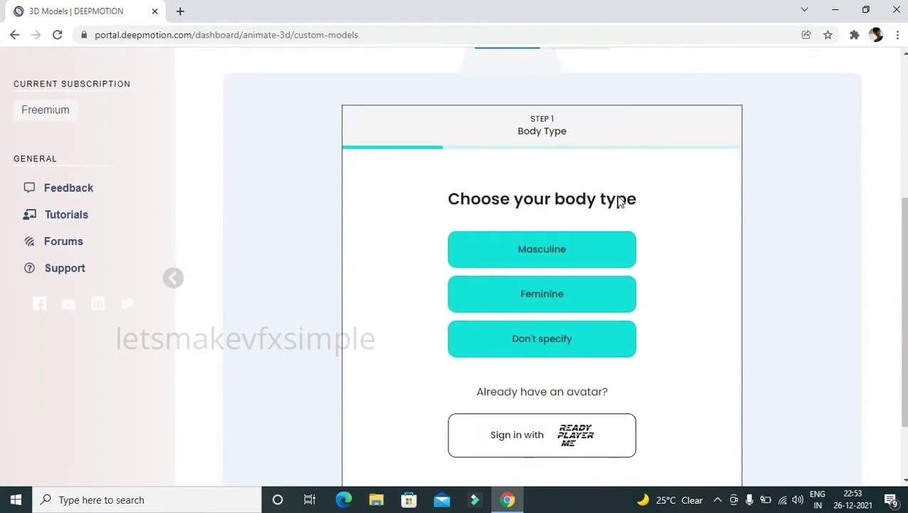
scroll(602, 218, up, 3)
click(580, 233)
Browse to 3.0 on the Desktop, upload it, and confirm the finished upload
scroll(463, 300, down, 1)
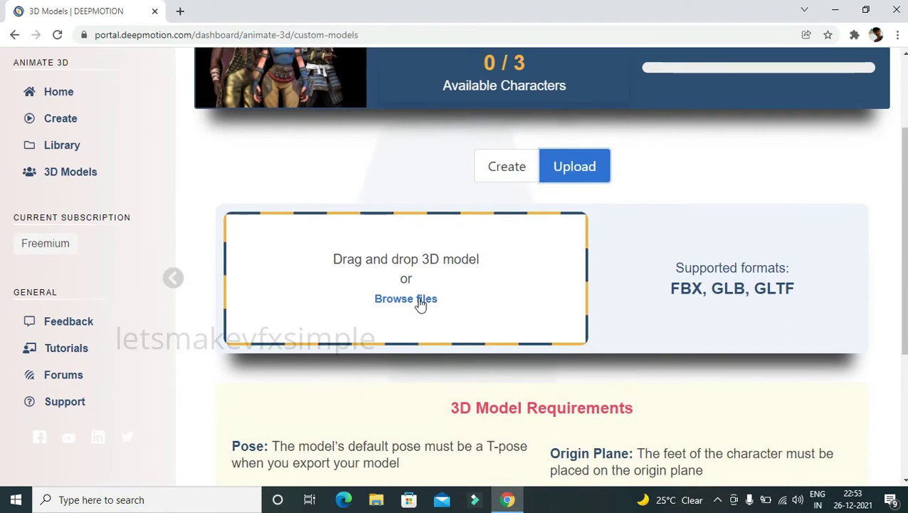
click(420, 299)
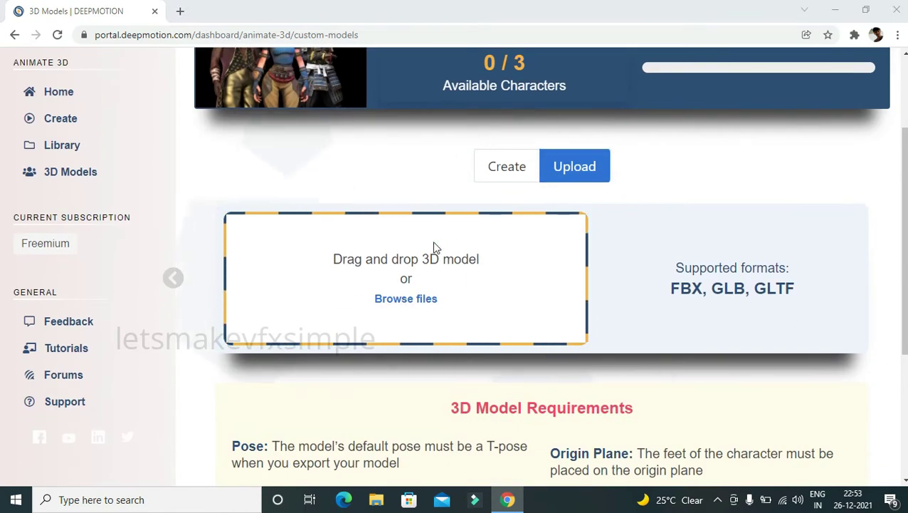
click(239, 110)
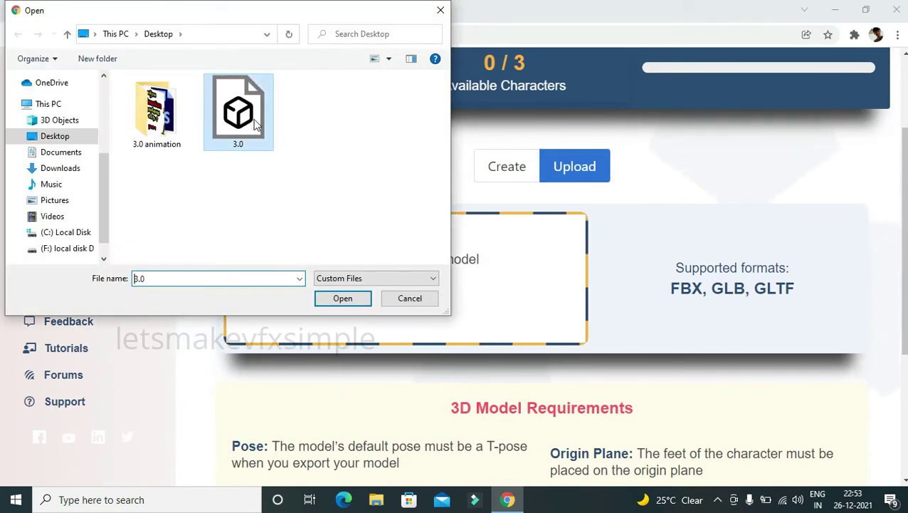
double_click(246, 117)
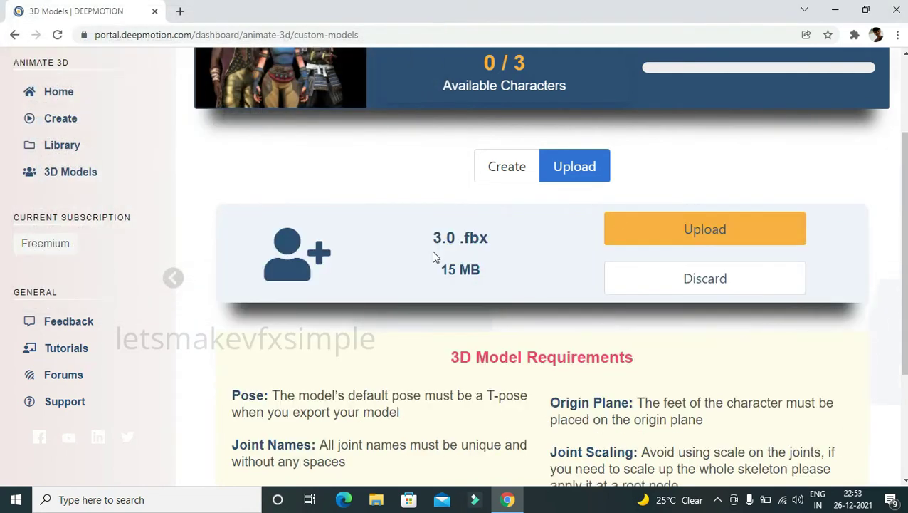
click(700, 237)
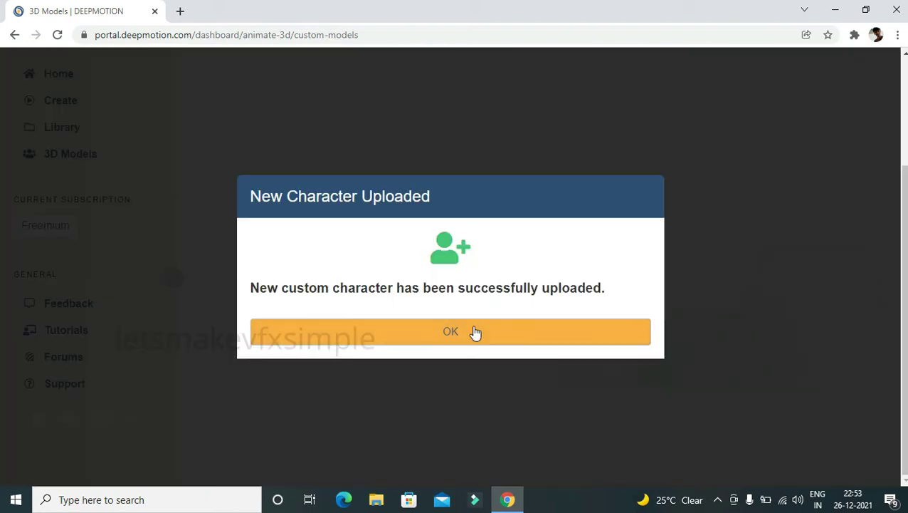
click(474, 332)
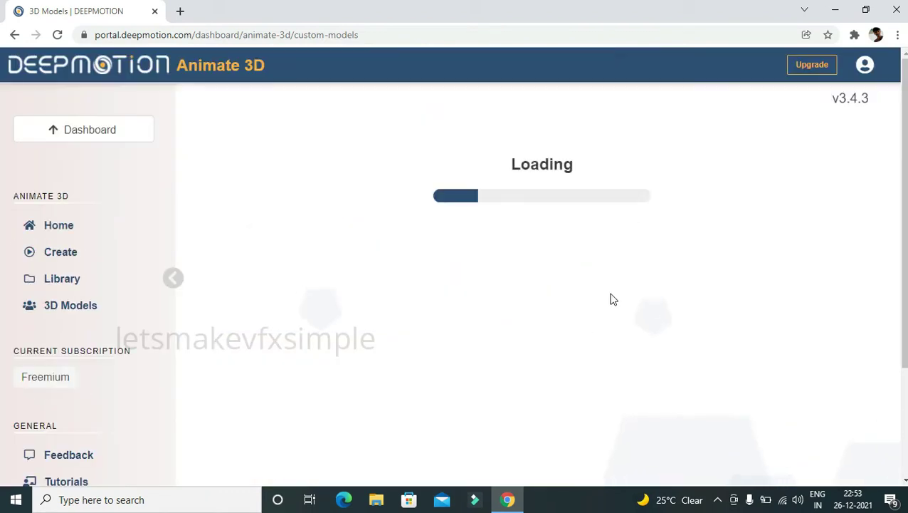
Choose Create Animation for the uploaded 3.0 .fbx character
scroll(450, 311, down, 2)
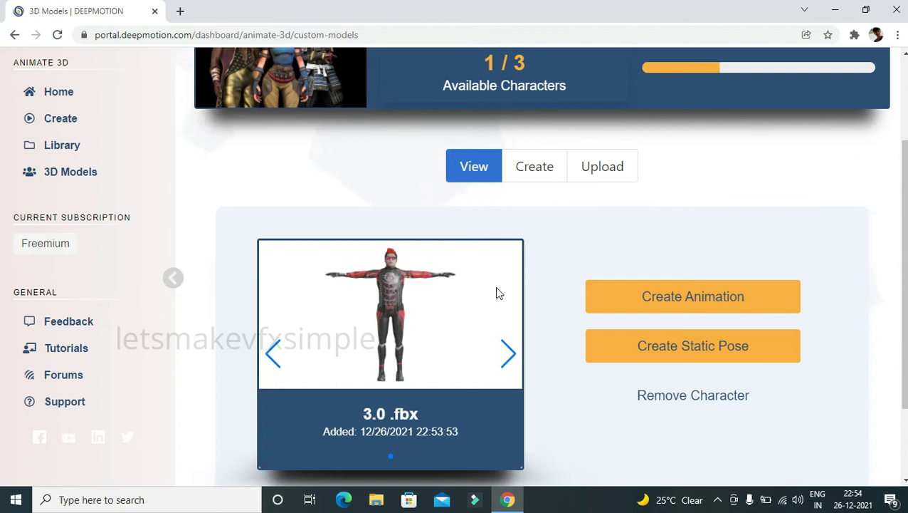
scroll(499, 293, down, 2)
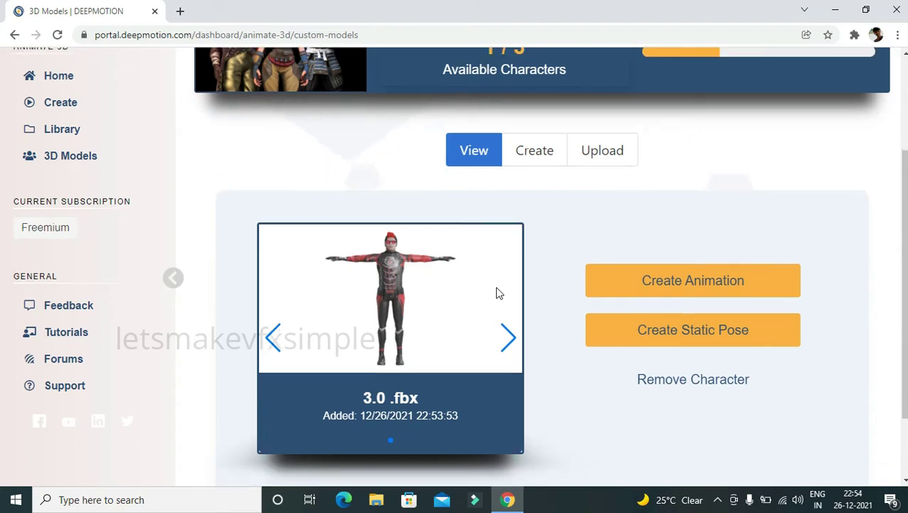
scroll(497, 293, up, 3)
scroll(669, 297, down, 1)
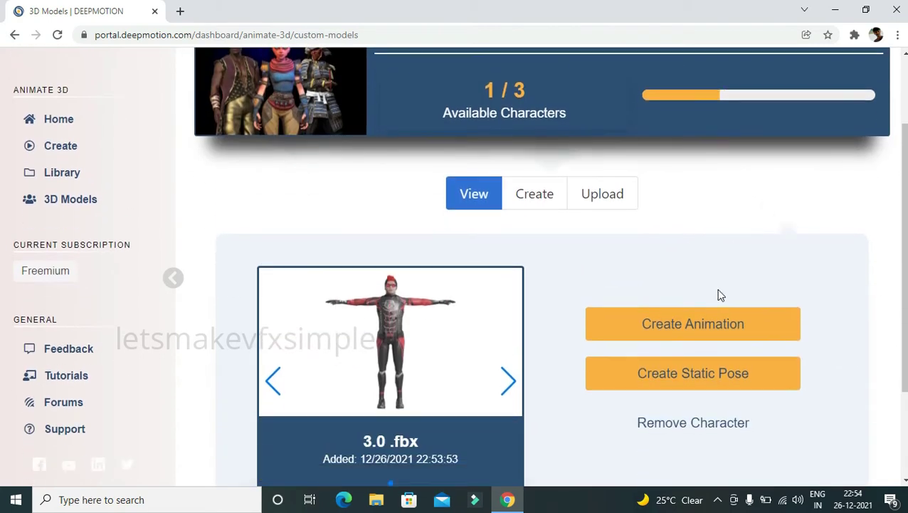
click(705, 324)
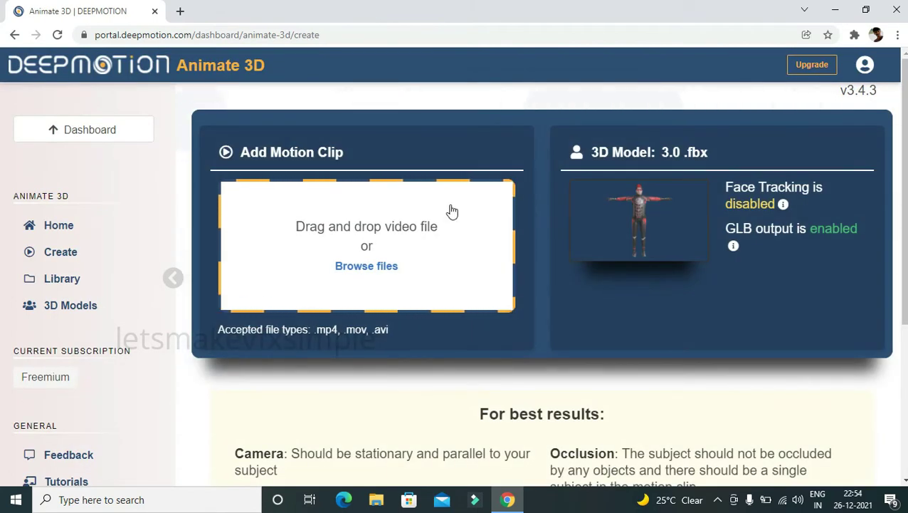
Minimize Chrome, refresh the desktop, and play ref.mp4 in VLC before quitting it
click(835, 10)
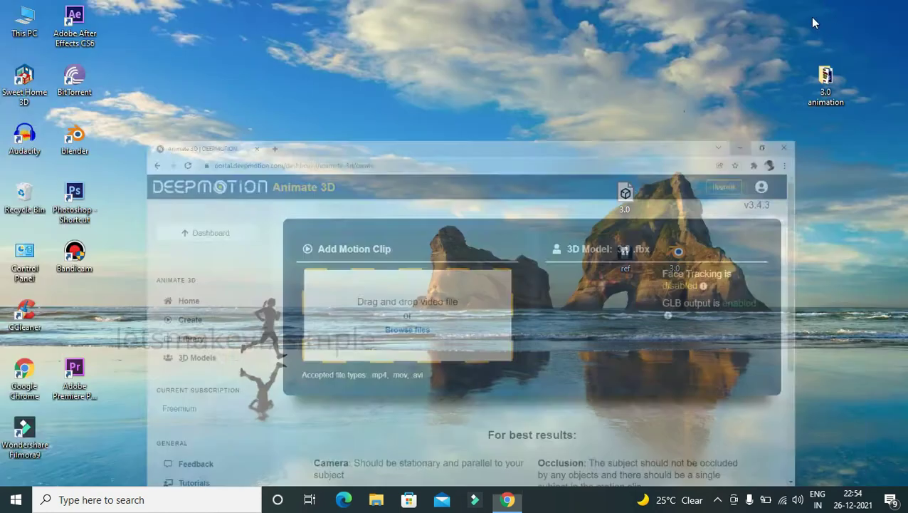
right_click(435, 119)
click(463, 153)
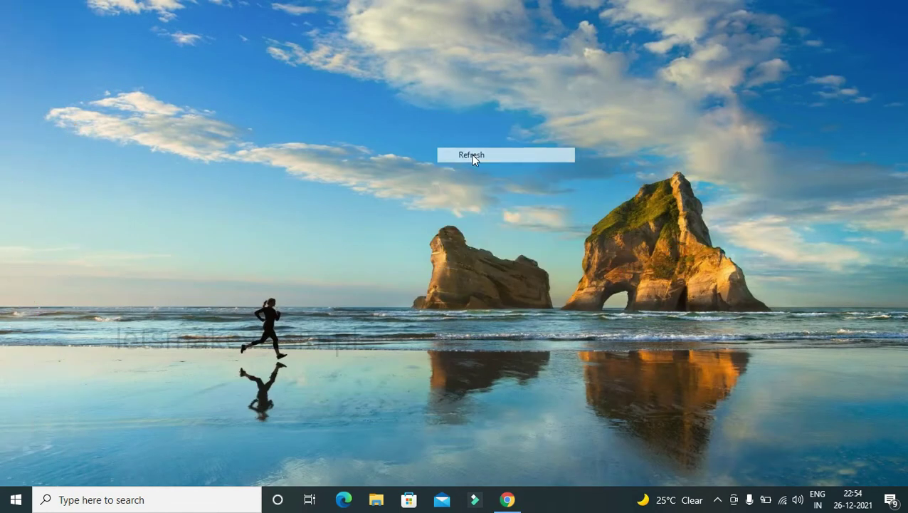
double_click(626, 254)
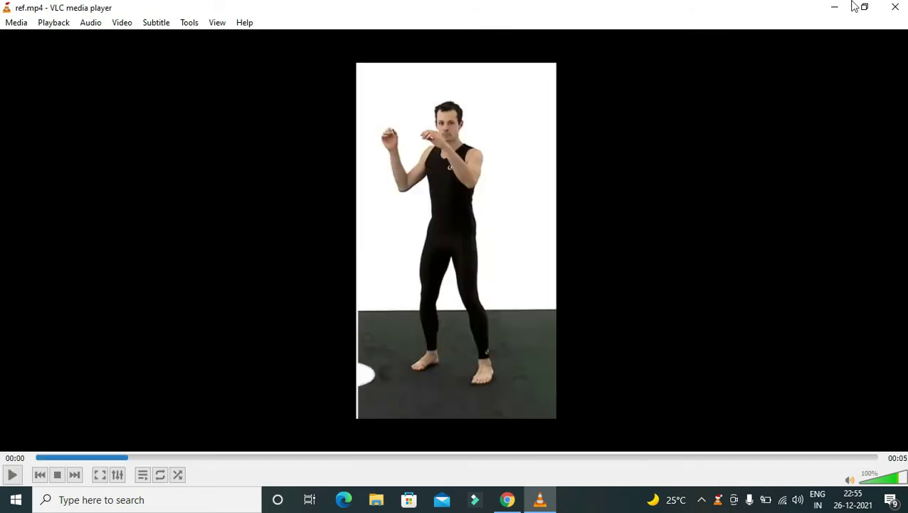
key(ctrl+q)
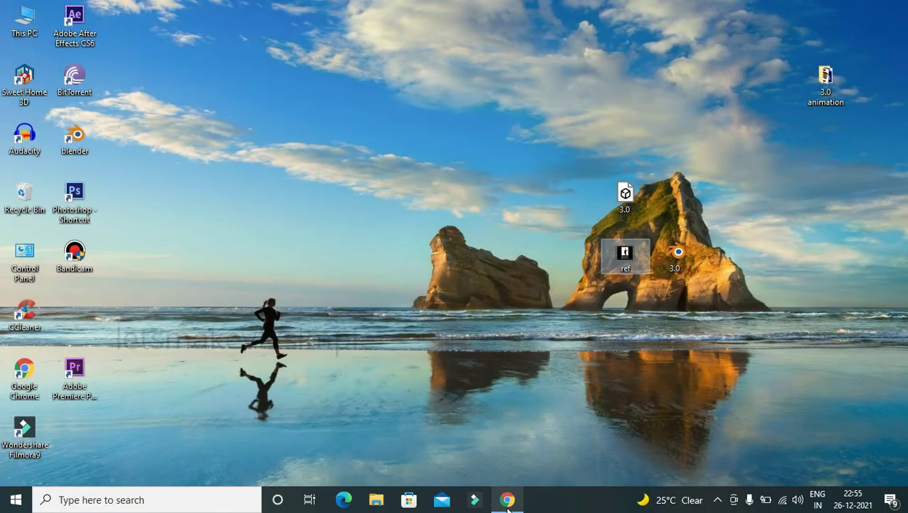
Return to Chrome and load ref.mp4 from the Desktop as the motion clip
click(507, 500)
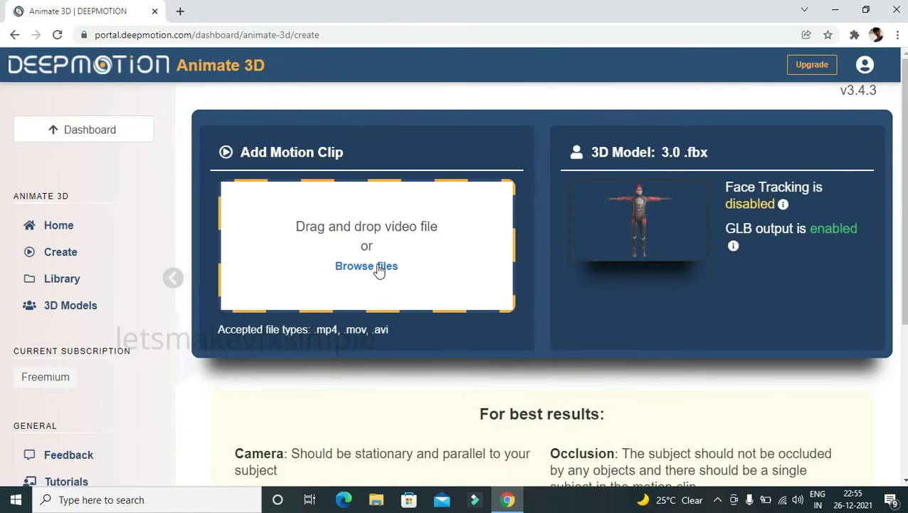
click(379, 266)
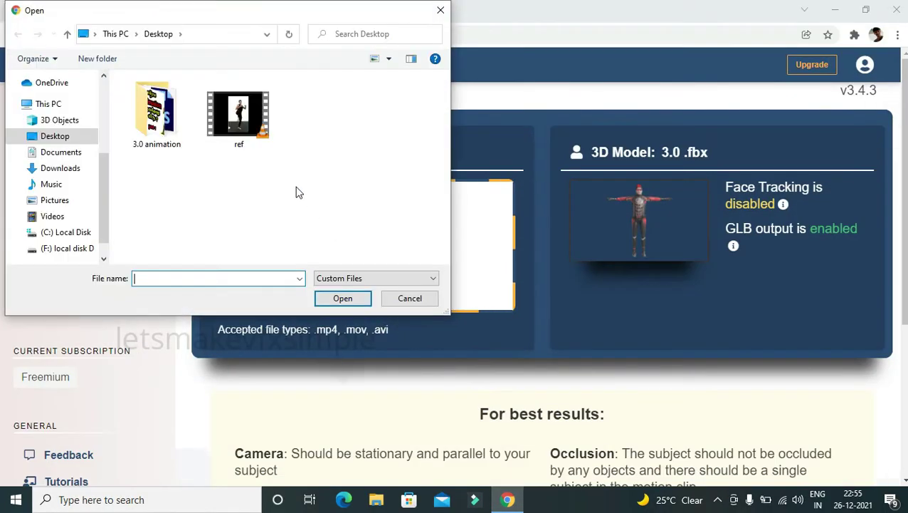
double_click(246, 114)
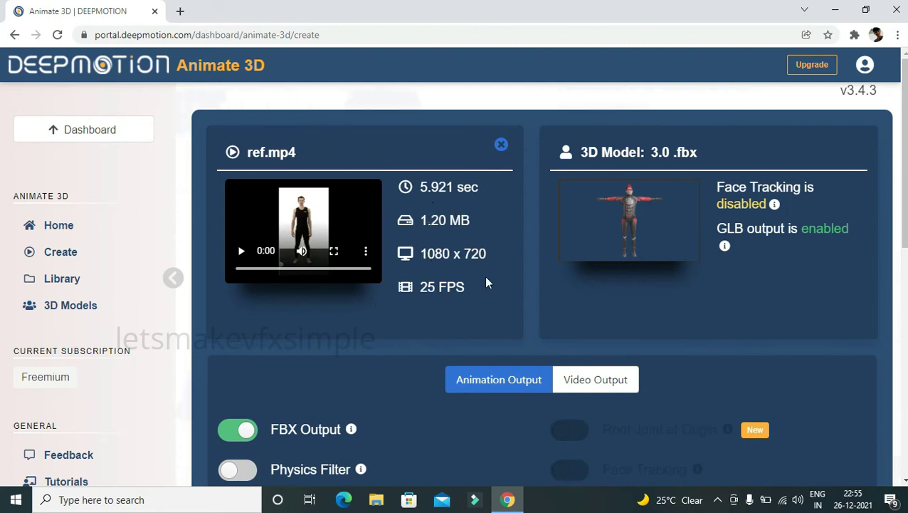
Keep the 3.0 .fbx model and FBX output, then press Create
scroll(486, 283, down, 3)
scroll(488, 289, up, 3)
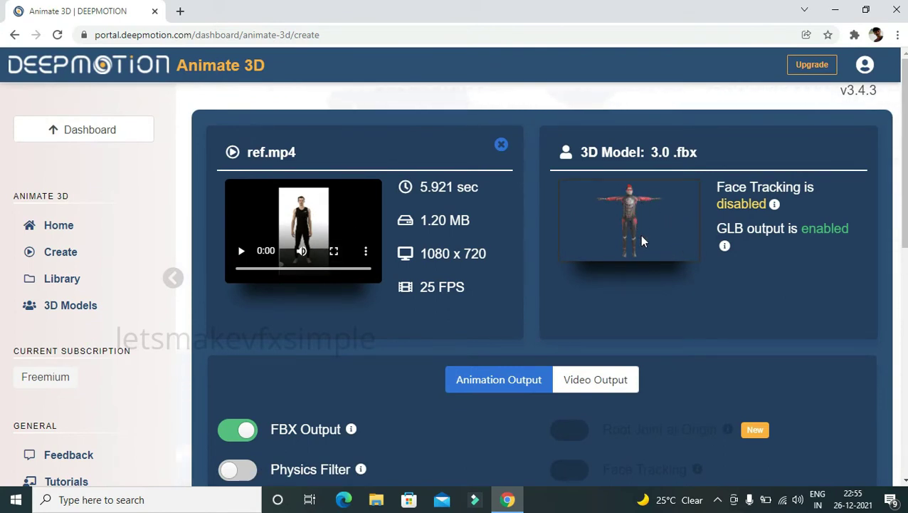
scroll(630, 269, down, 3)
scroll(684, 284, down, 2)
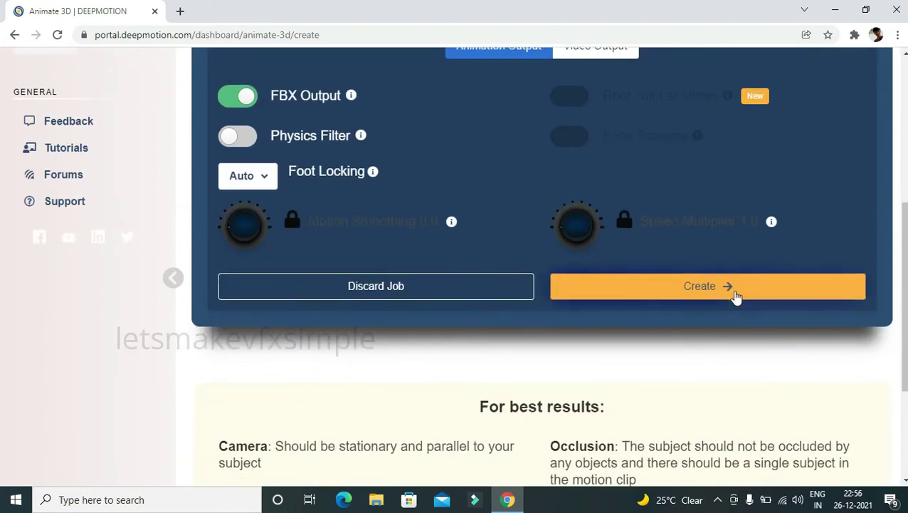
click(735, 296)
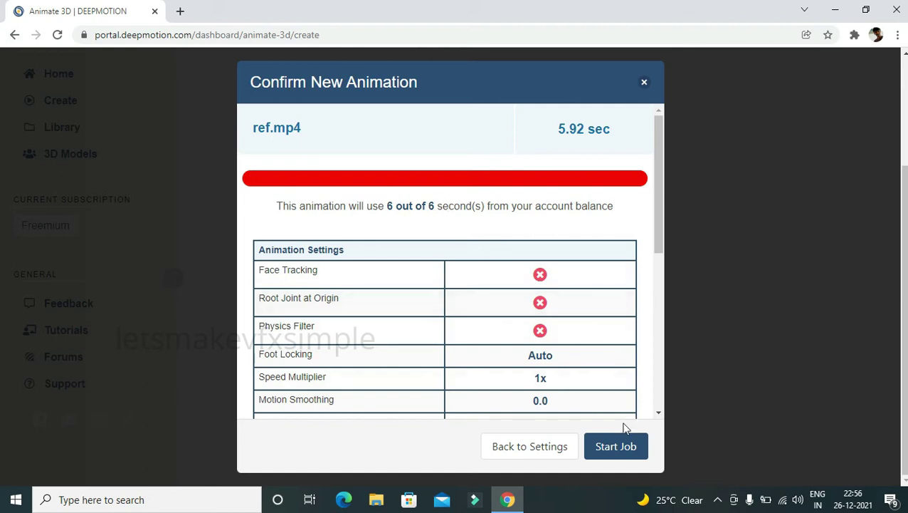
Start the ref.mp4 animation job from the Confirm New Animation summary
click(610, 451)
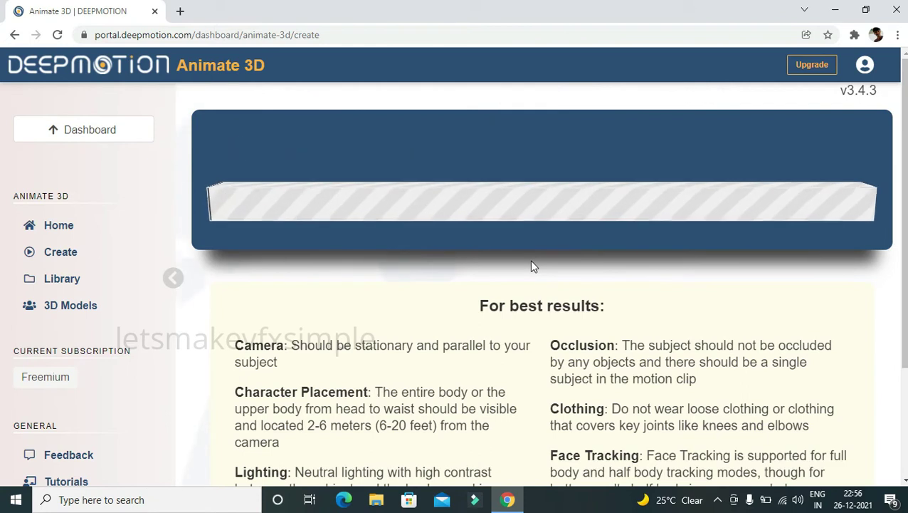
Wait on the page while Creating animations finishes past 20% and the 3D Previewer begins loading
scroll(510, 284, down, 1)
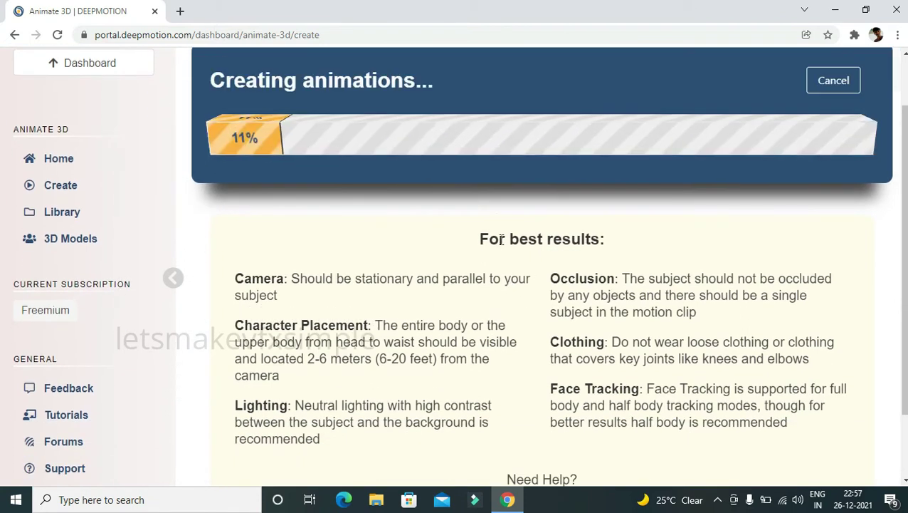
drag(489, 233, 602, 239)
click(511, 262)
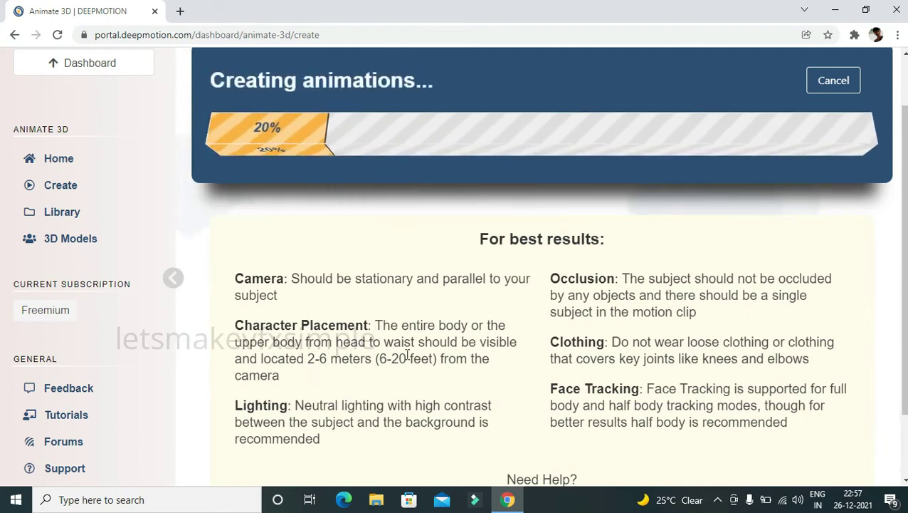
scroll(410, 358, down, 1)
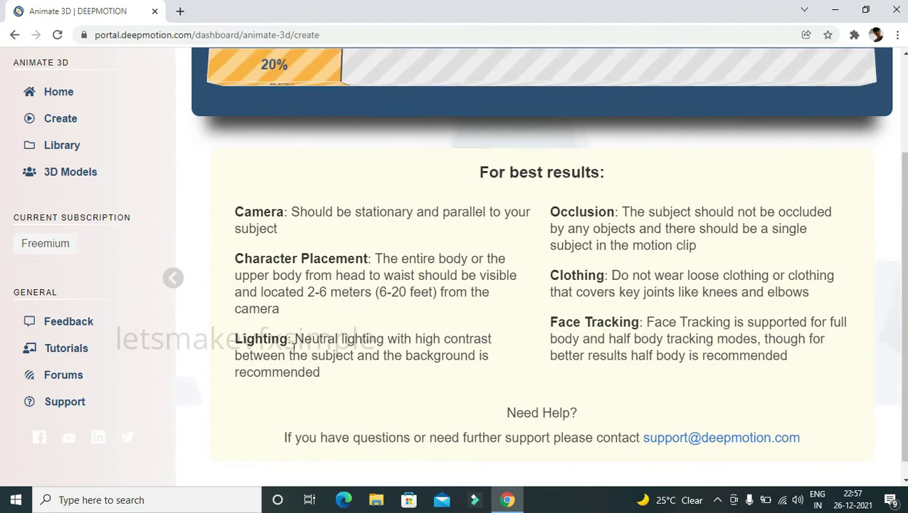
scroll(391, 349, up, 2)
scroll(392, 373, down, 1)
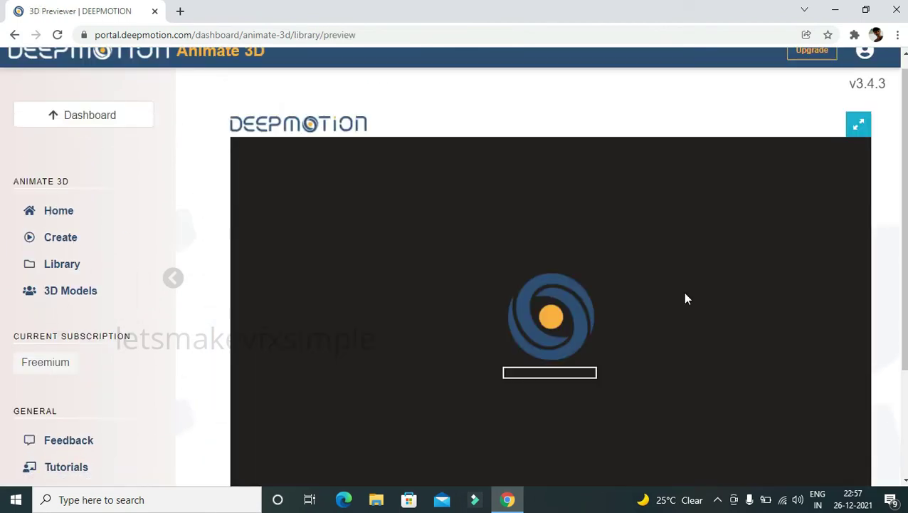
Dismiss the controls help and orbit the previewer to watch the 141-frame kicking result beside ref.mp4
scroll(677, 283, down, 1)
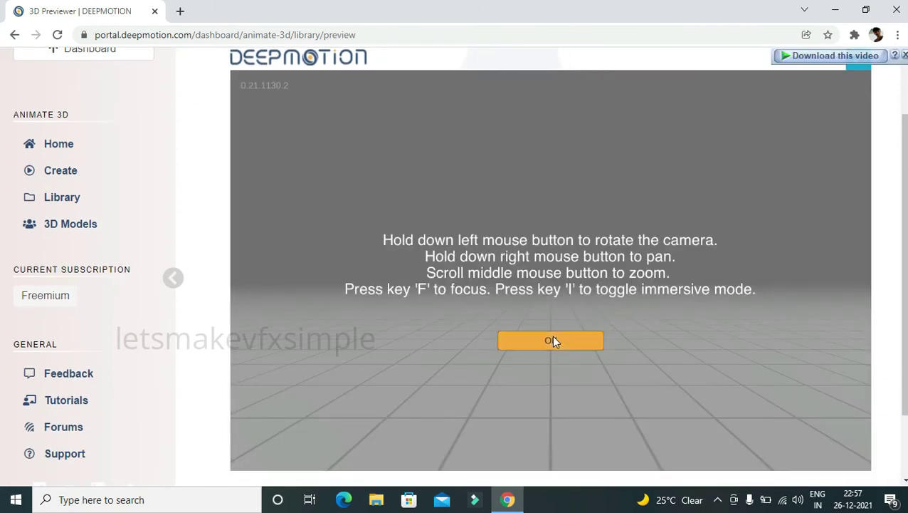
click(553, 340)
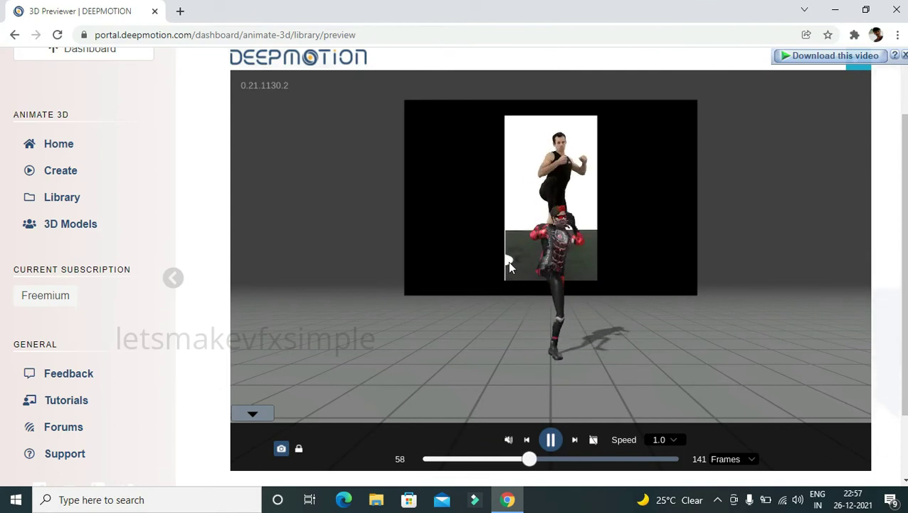
drag(508, 261, 577, 269)
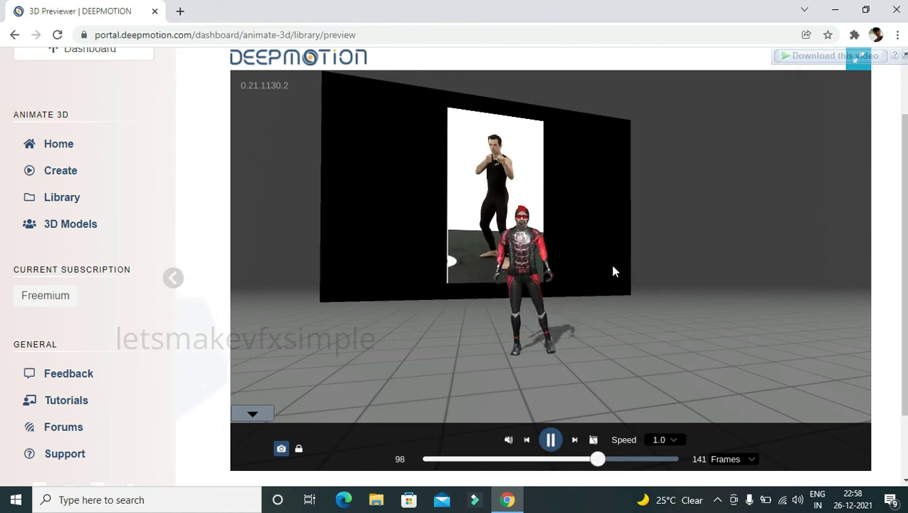
drag(613, 268, 607, 270)
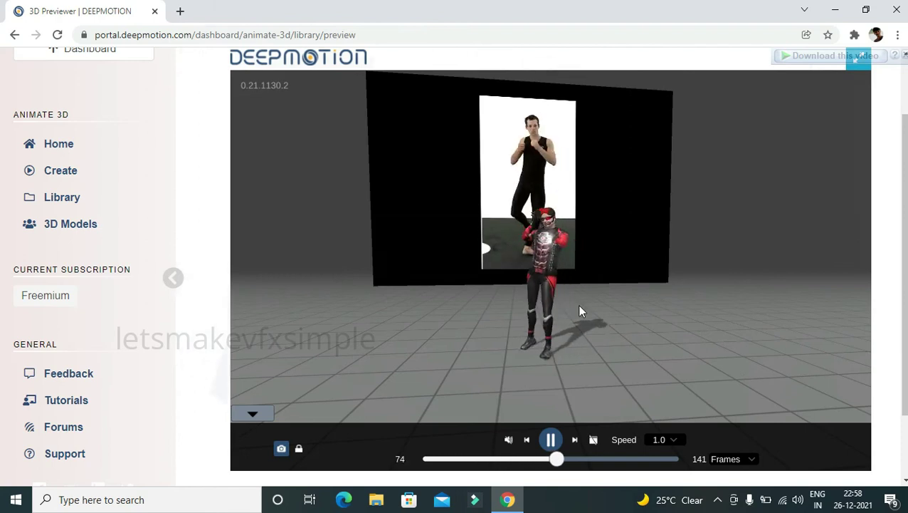
drag(375, 419, 878, 290)
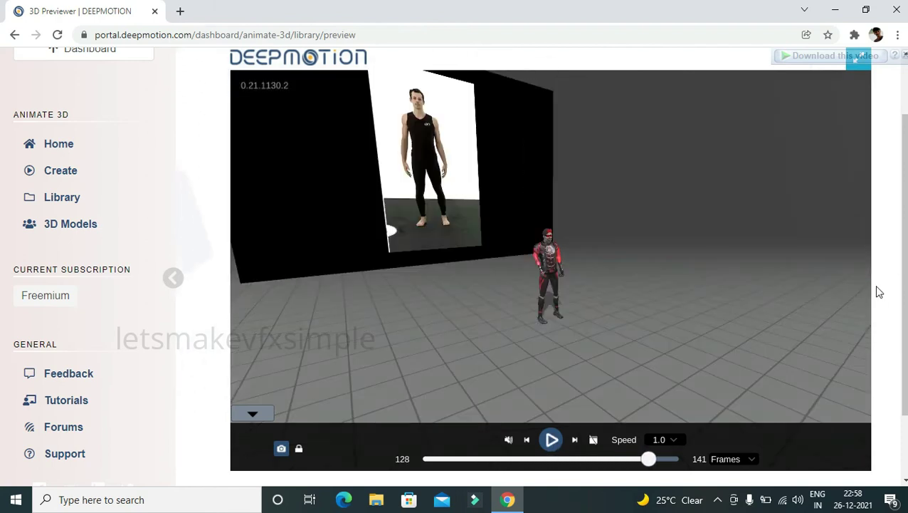
scroll(876, 290, down, 2)
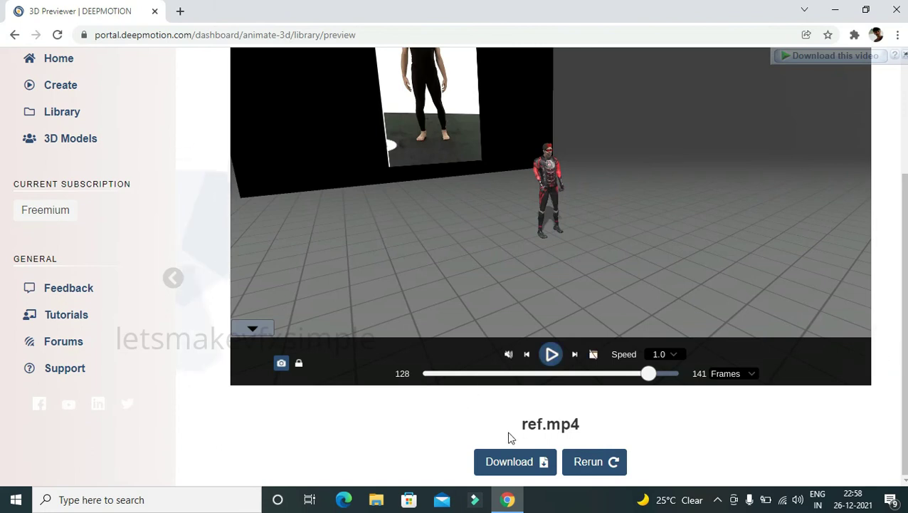
Download the 3.0 animation in FBX format as a 29.61 MB archive, then close the download dialog
click(519, 463)
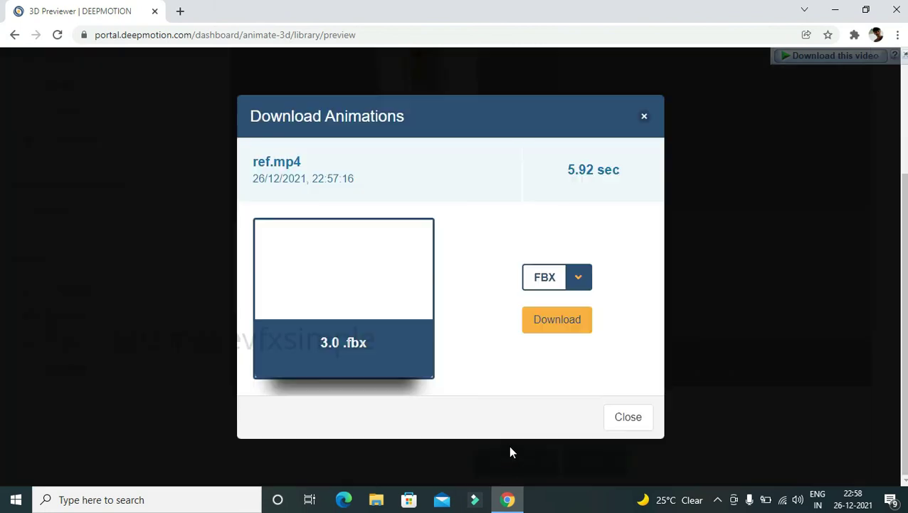
click(569, 280)
click(570, 280)
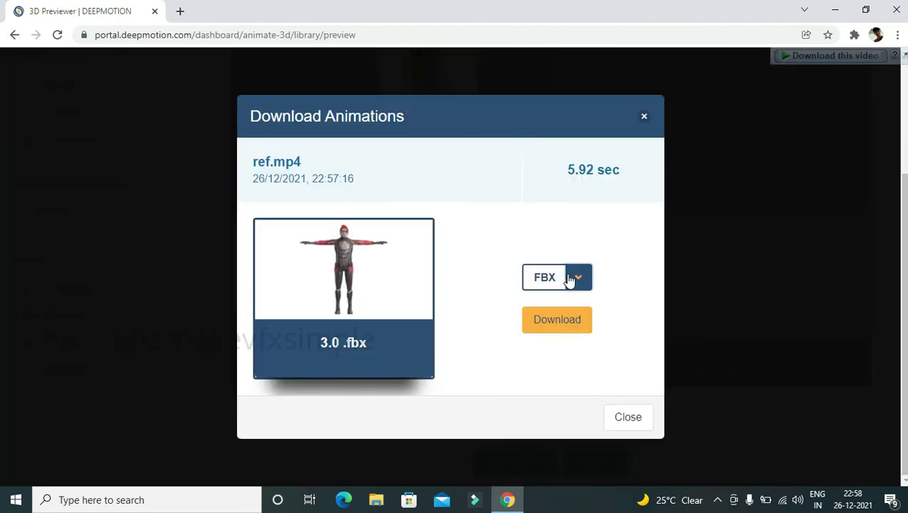
click(571, 278)
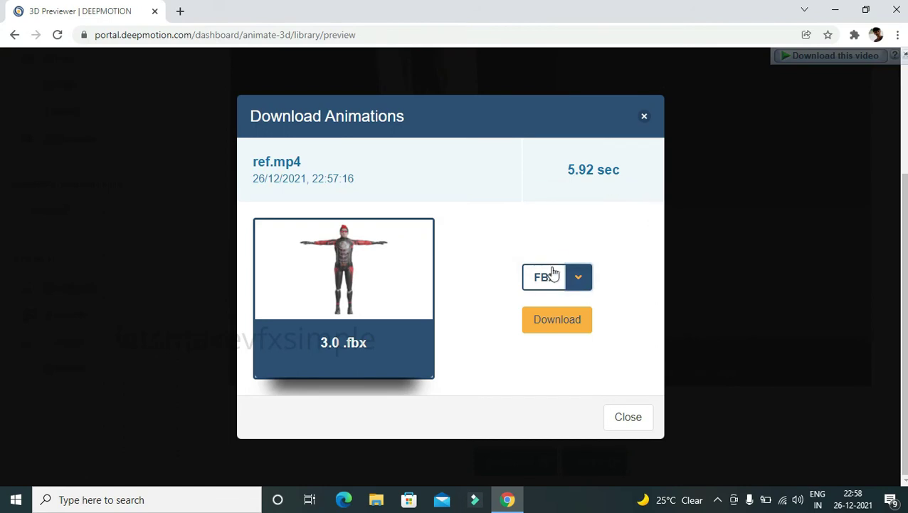
click(544, 325)
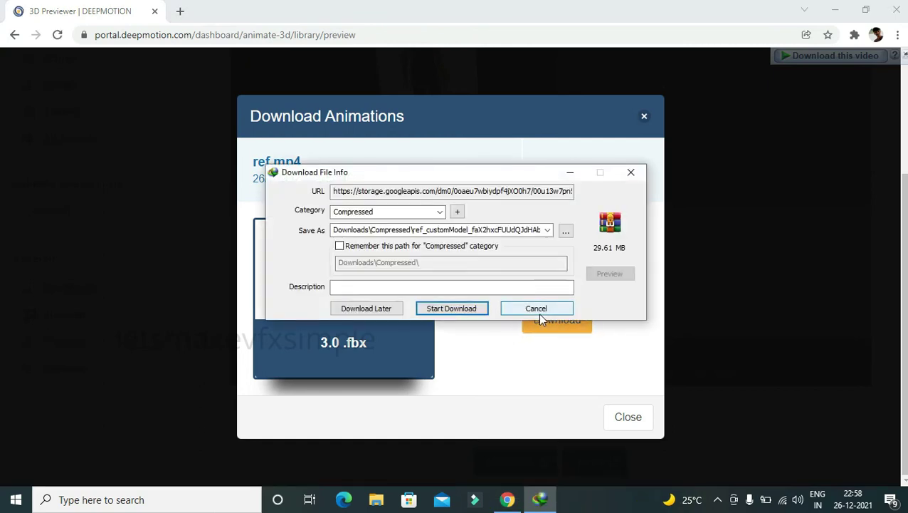
click(465, 310)
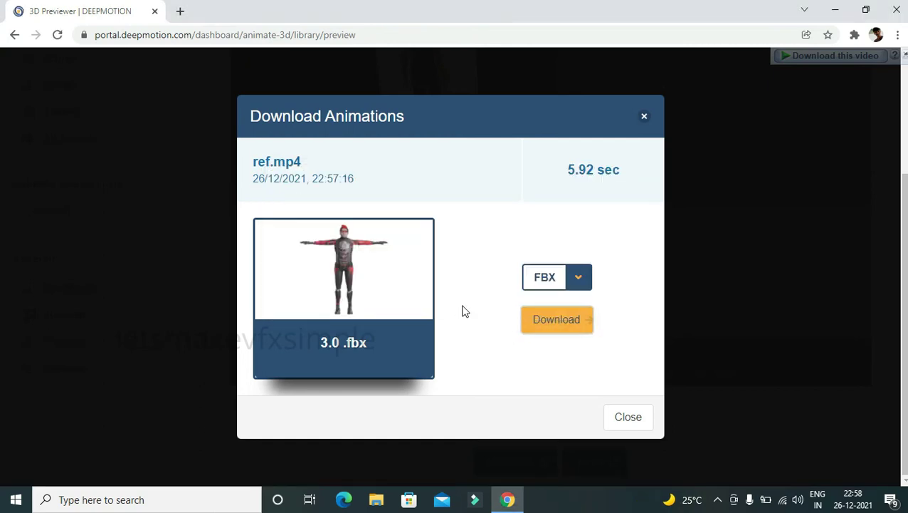
click(670, 86)
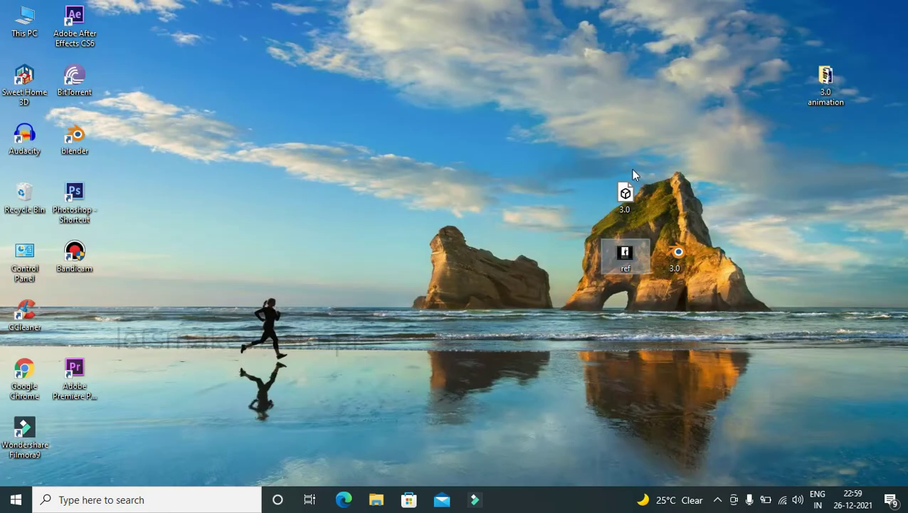
Extract the downloaded ZIP archive into its own folder on the desktop
click(575, 131)
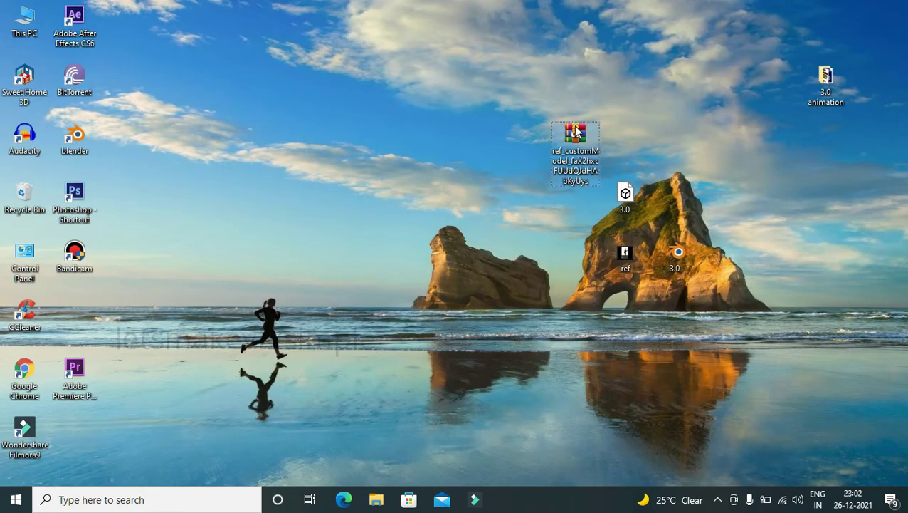
mouse_move(576, 133)
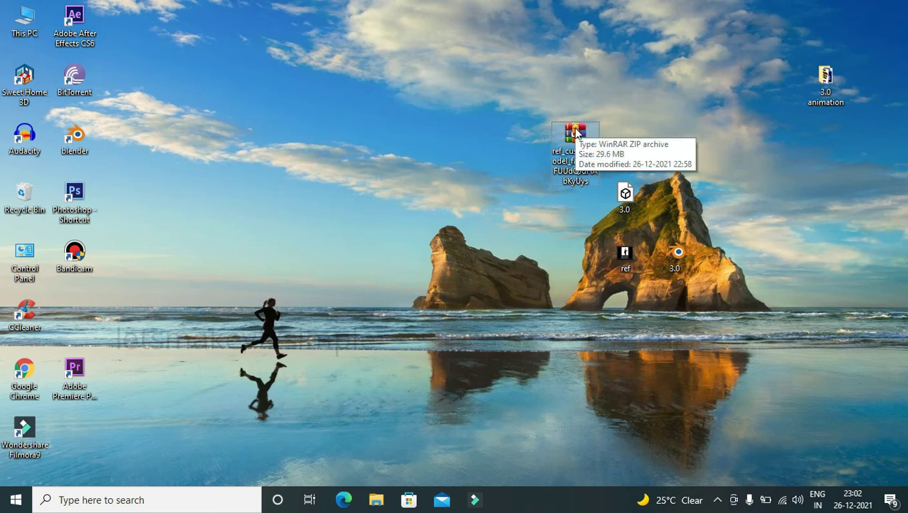
double_click(576, 135)
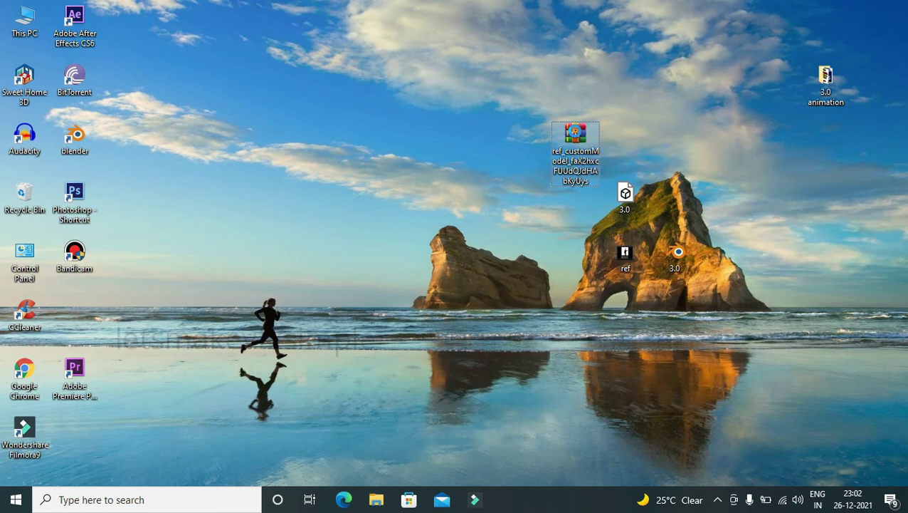
right_click(577, 128)
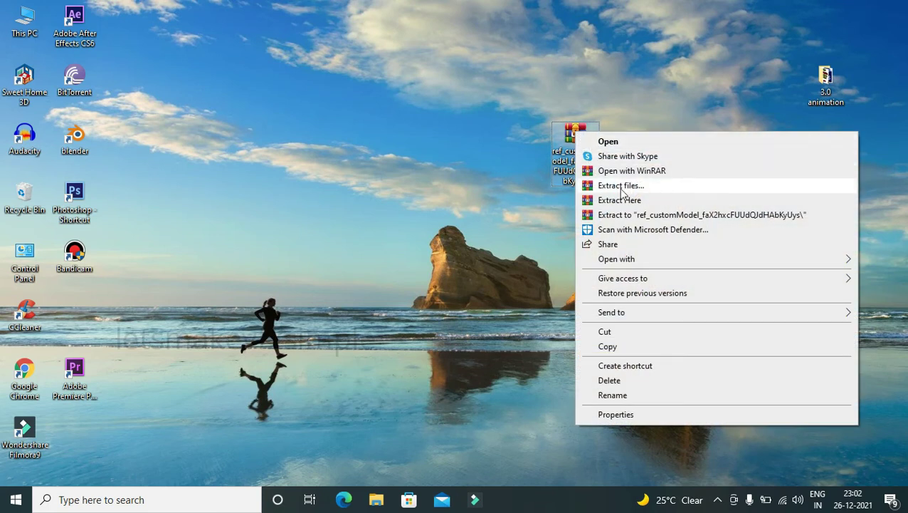
click(616, 215)
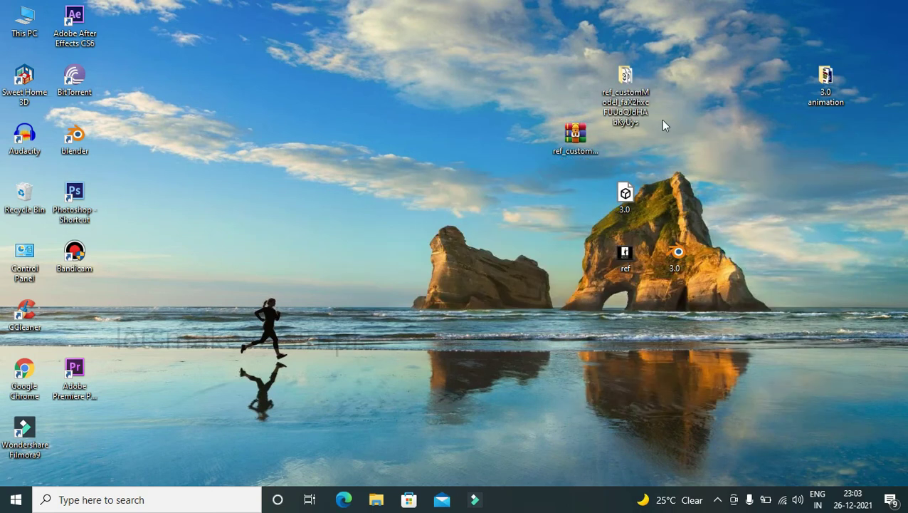
Widen the Name column in the extracted folder to show both FBX names, then close the window
double_click(627, 79)
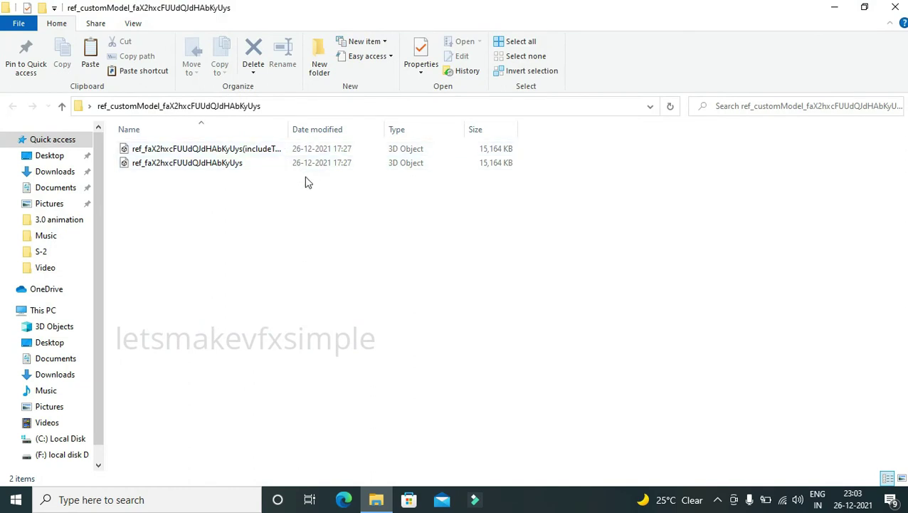
drag(288, 131, 363, 135)
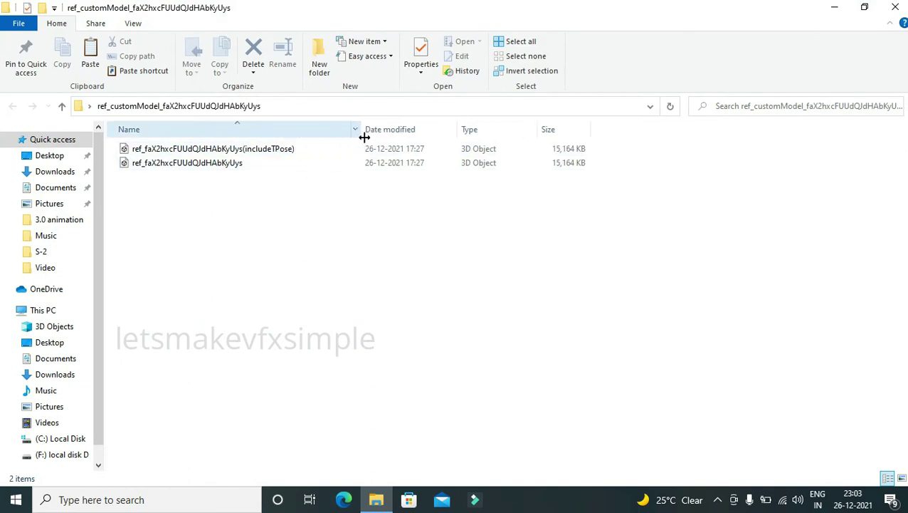
click(243, 153)
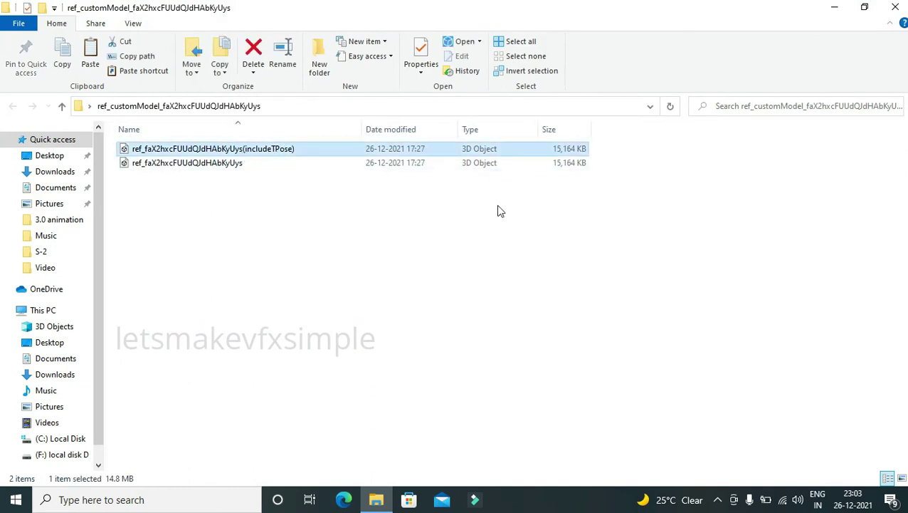
click(834, 7)
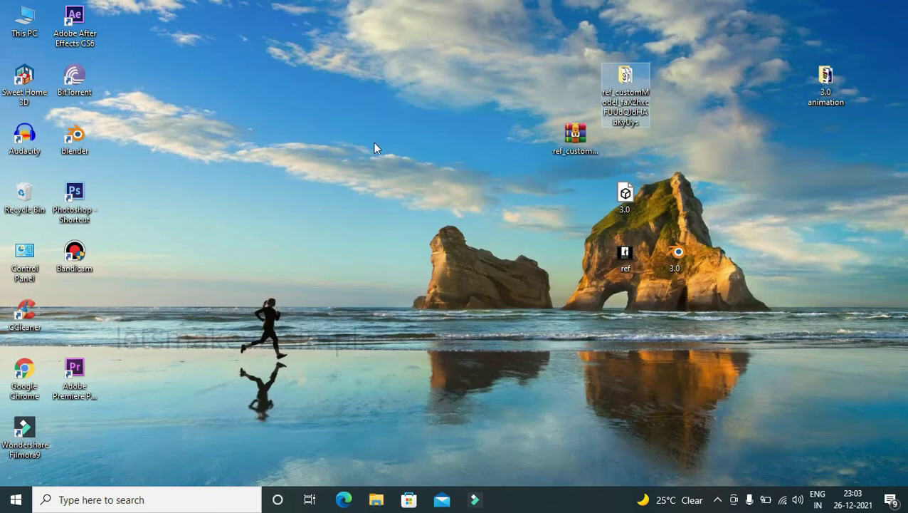
Launch Blender and delete the default cube, camera and light
double_click(92, 137)
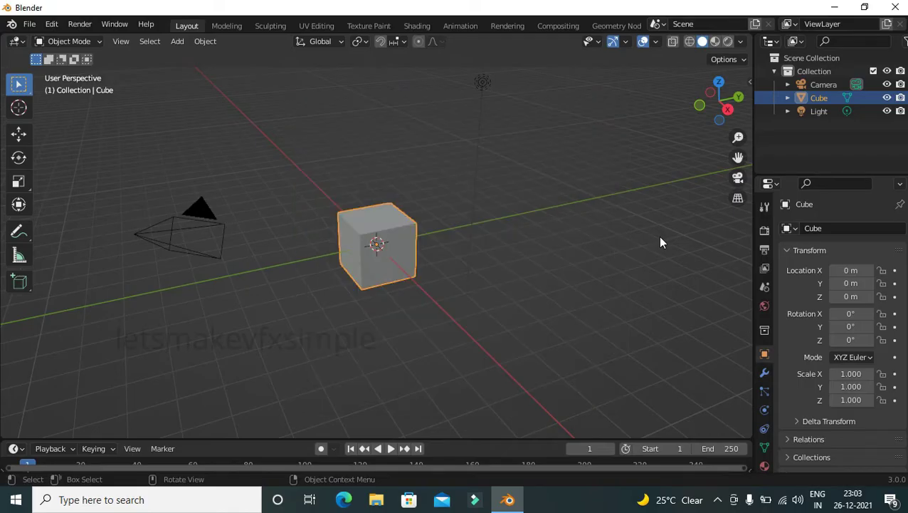
key(Delete)
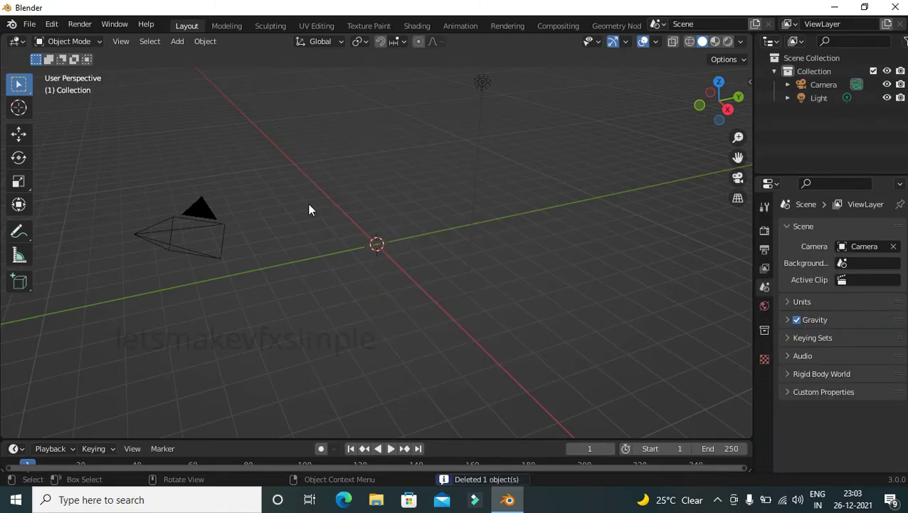
middle_drag(309, 205, 387, 215)
click(689, 267)
key(Delete)
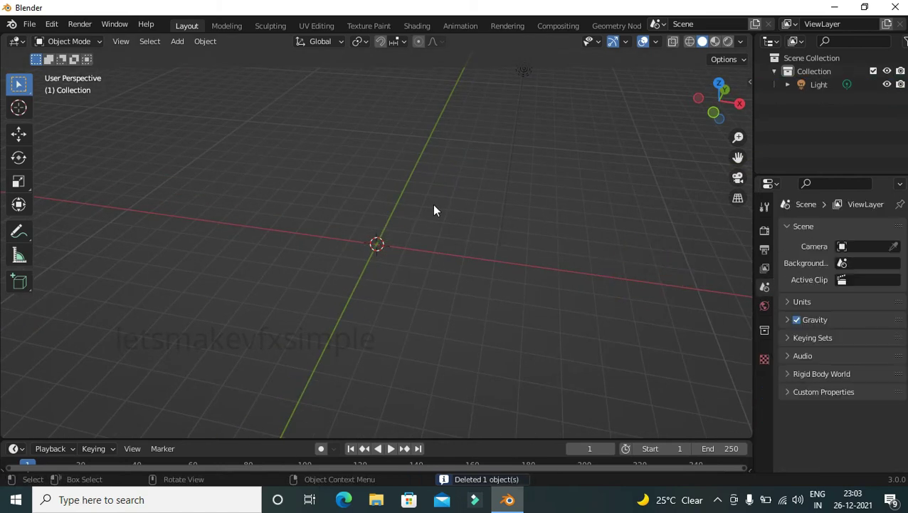
click(495, 104)
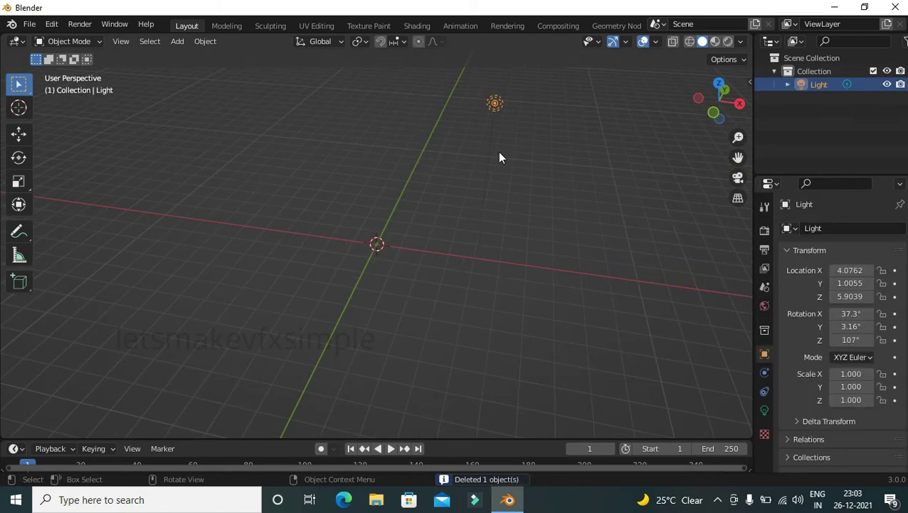
key(Delete)
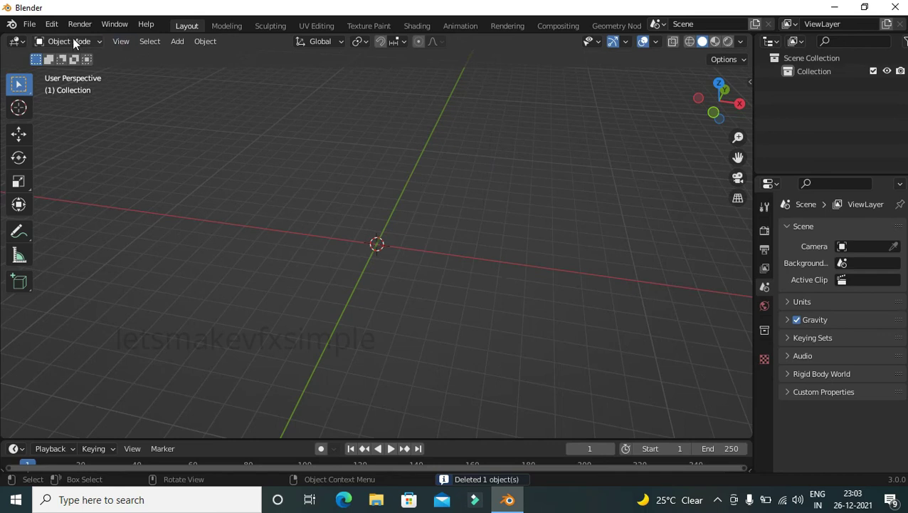
Import the includeTPose FBX file from the extracted animation folder
click(34, 25)
mouse_move(51, 204)
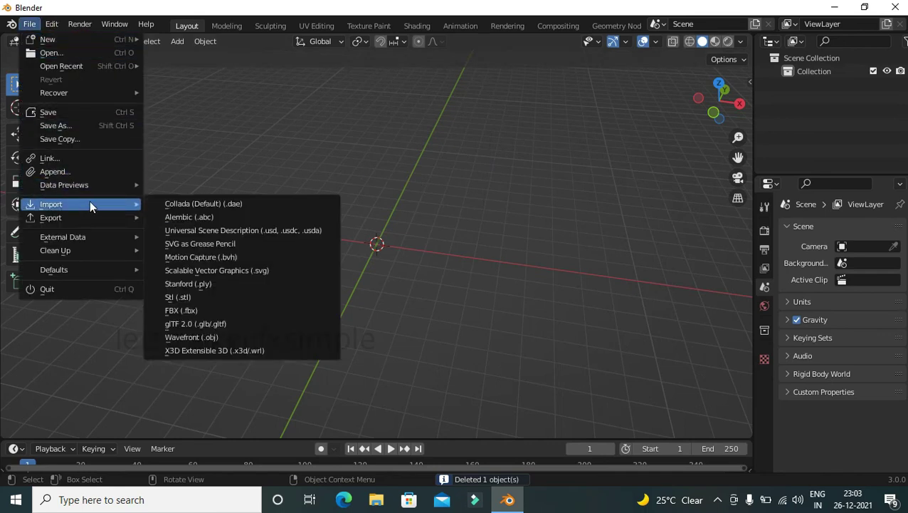
click(216, 311)
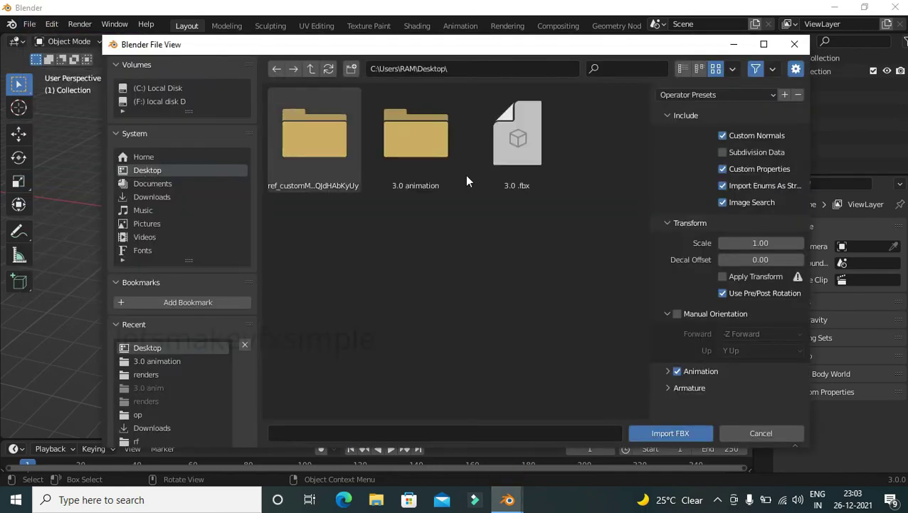
double_click(311, 157)
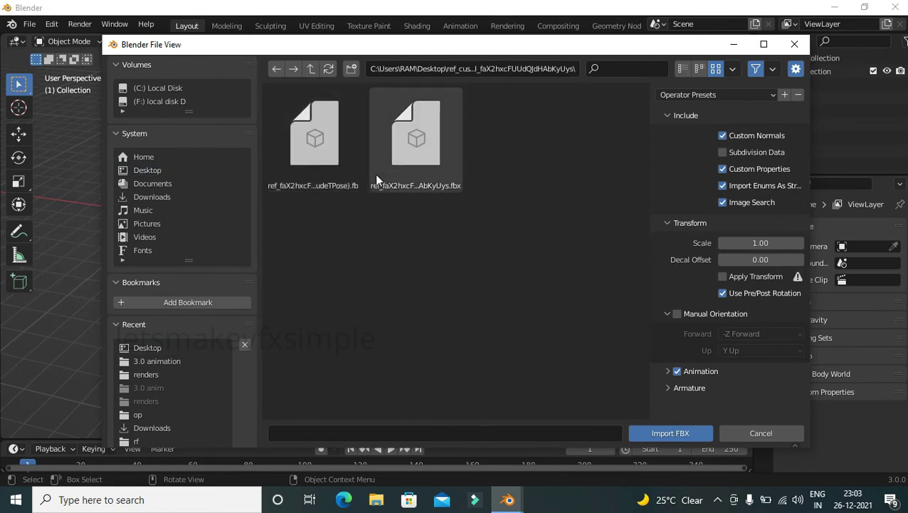
click(340, 159)
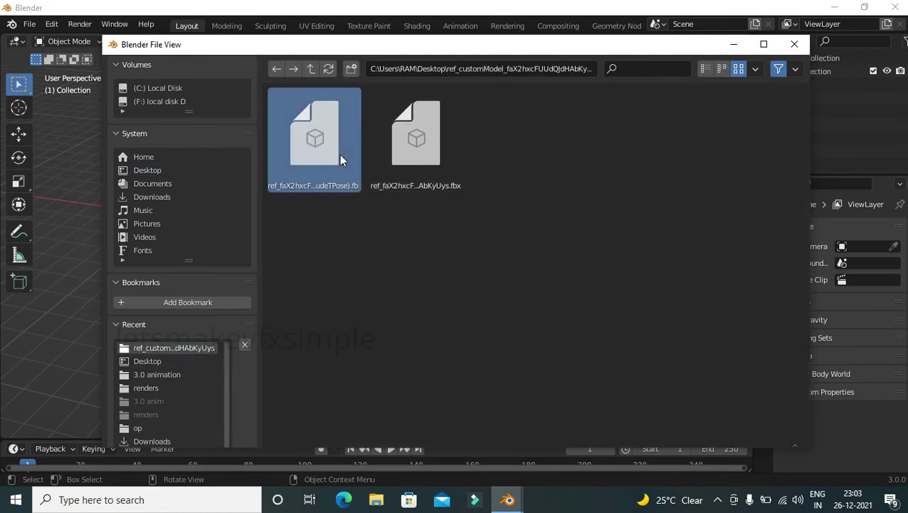
double_click(339, 153)
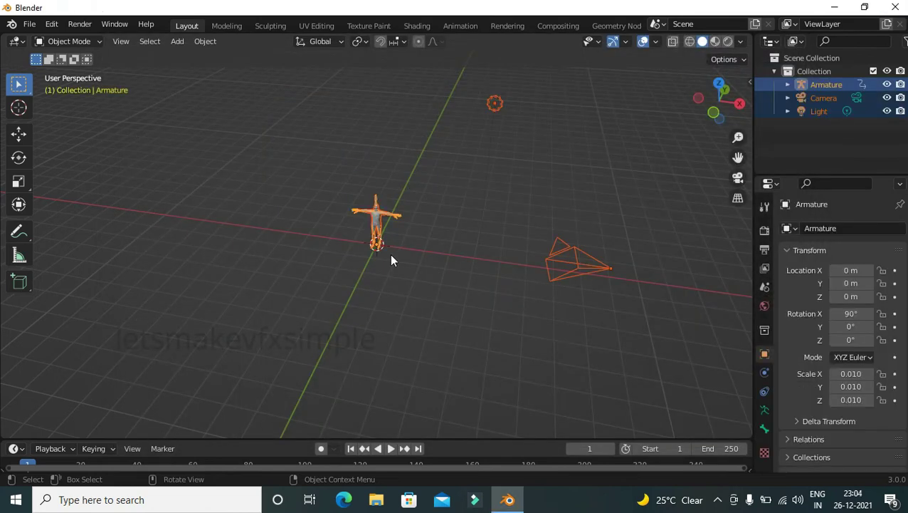
Delete the imported camera and light, leaving only the character armature
click(589, 270)
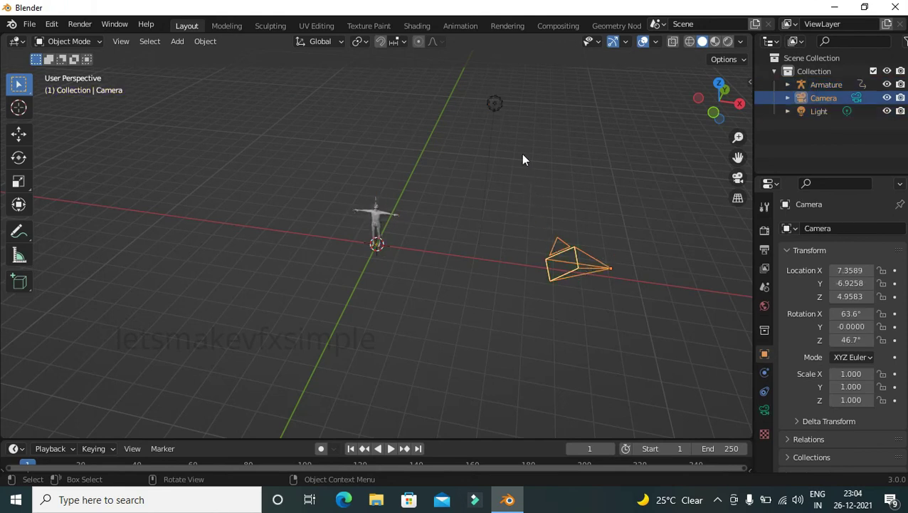
key(Delete)
click(494, 104)
key(Delete)
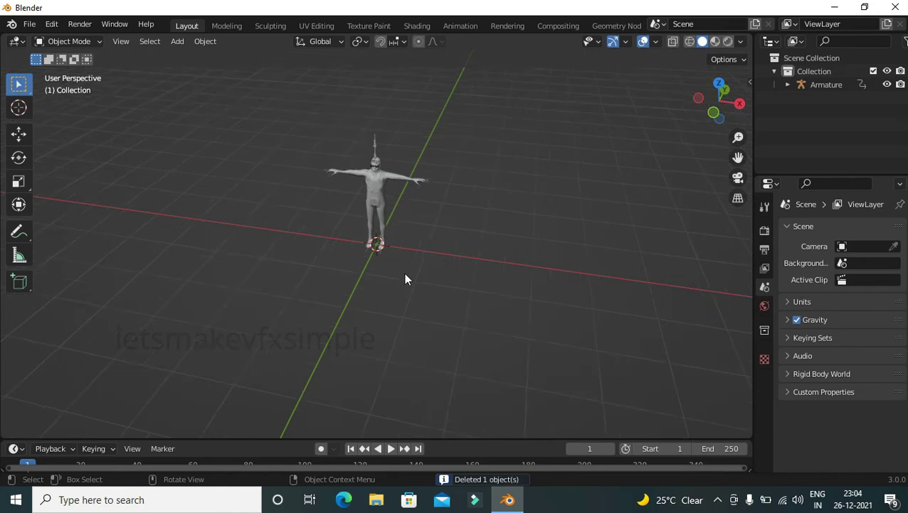
middle_drag(405, 279, 496, 274)
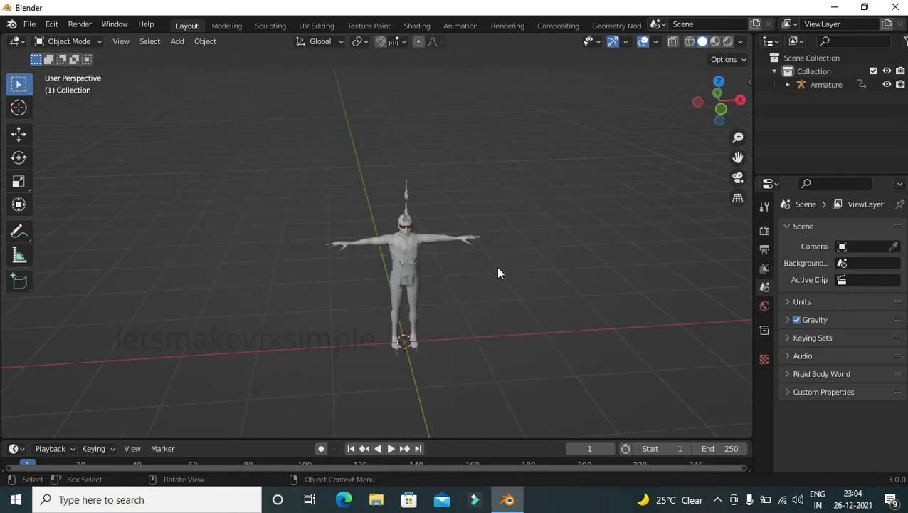
Play the character's kicking animation, stop it, and rewind to frame 1
click(392, 448)
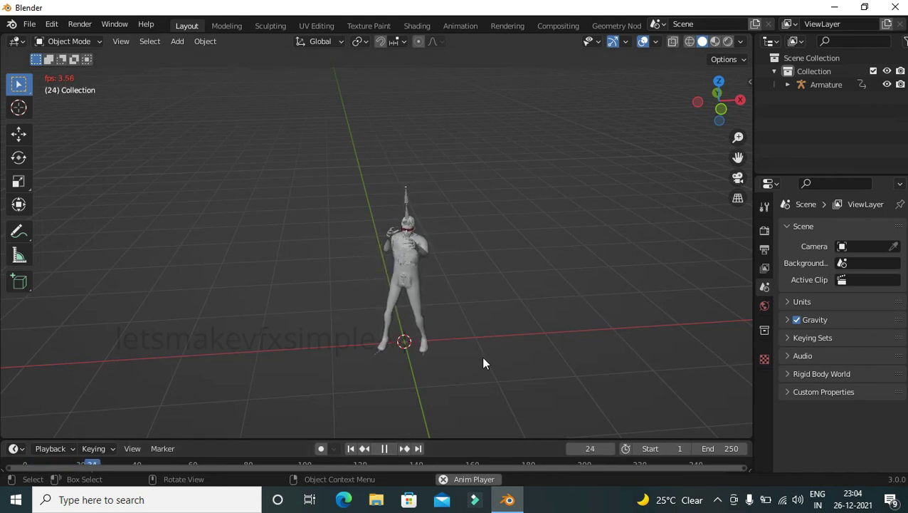
alt+middle_drag(470, 346, 472, 343)
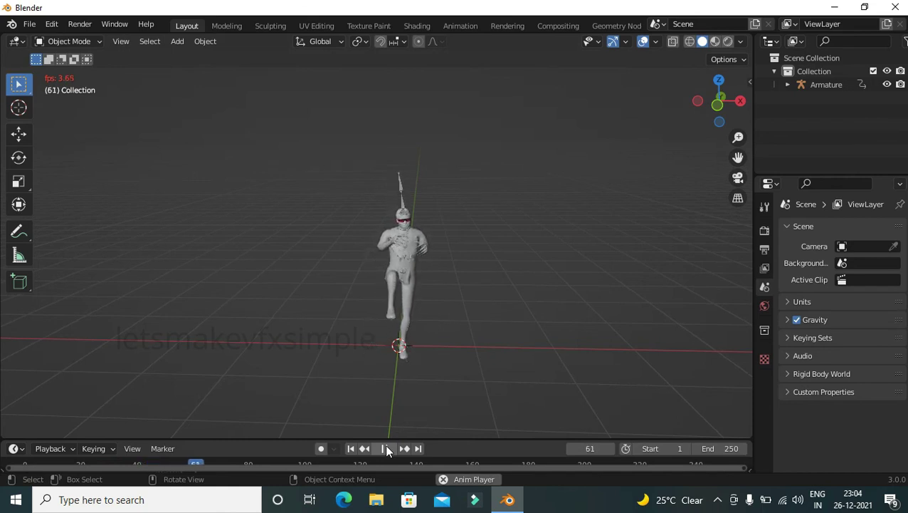
click(387, 448)
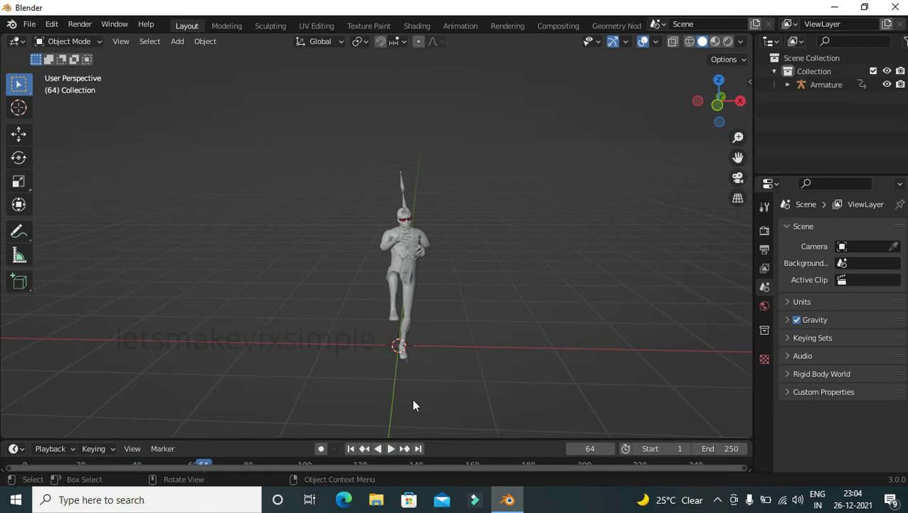
click(351, 447)
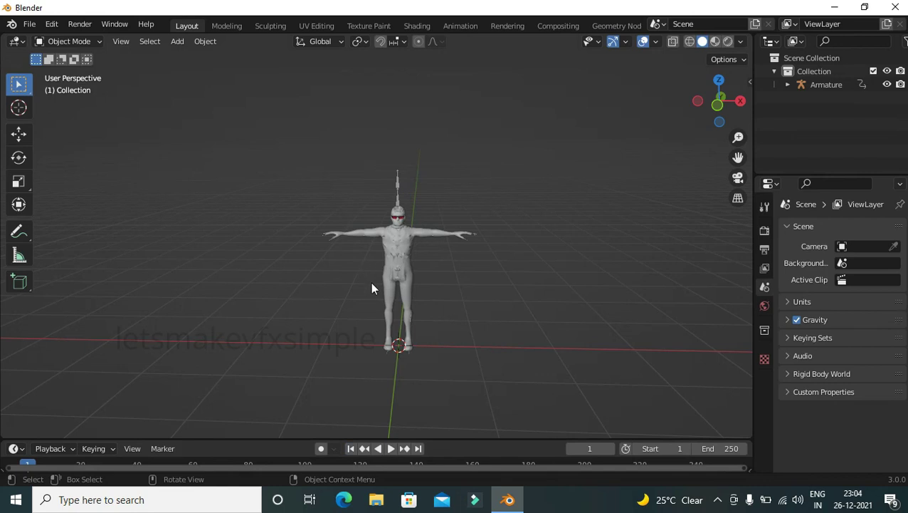
middle_drag(372, 287, 381, 284)
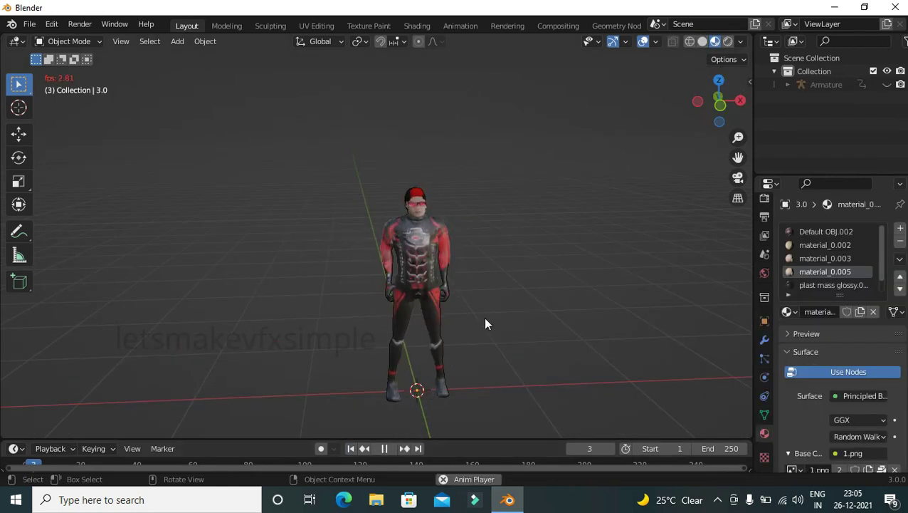
Stop playback at frame 4, then orbit and zoom to face the textured character
key(space)
scroll(496, 302, up, 3)
mouse_move(497, 302)
middle_down()
mouse_move(520, 275)
mouse_move(509, 262)
mouse_move(612, 274)
mouse_move(640, 296)
middle_up()
scroll(641, 296, down, 3)
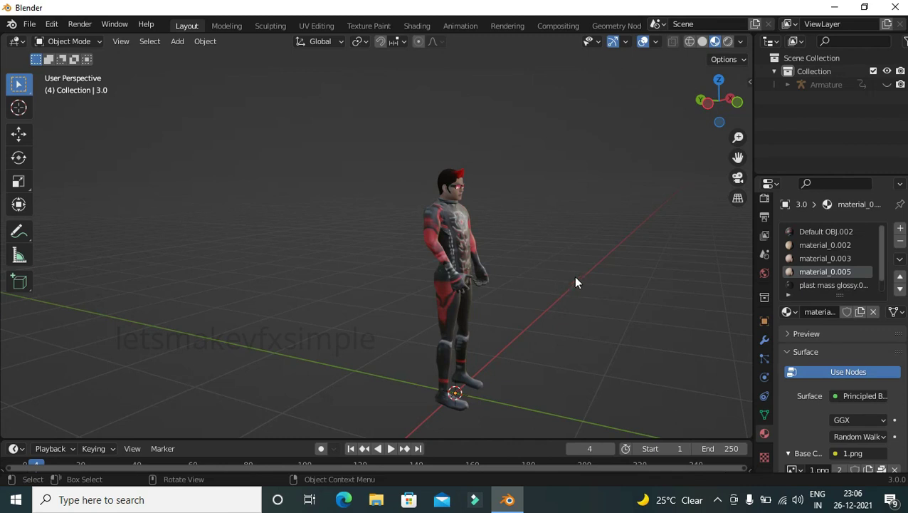
middle_drag(573, 278, 512, 267)
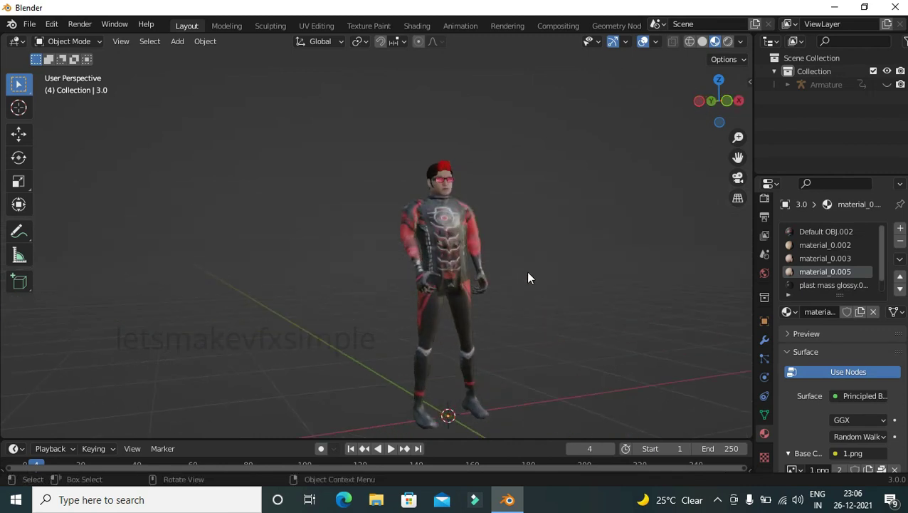